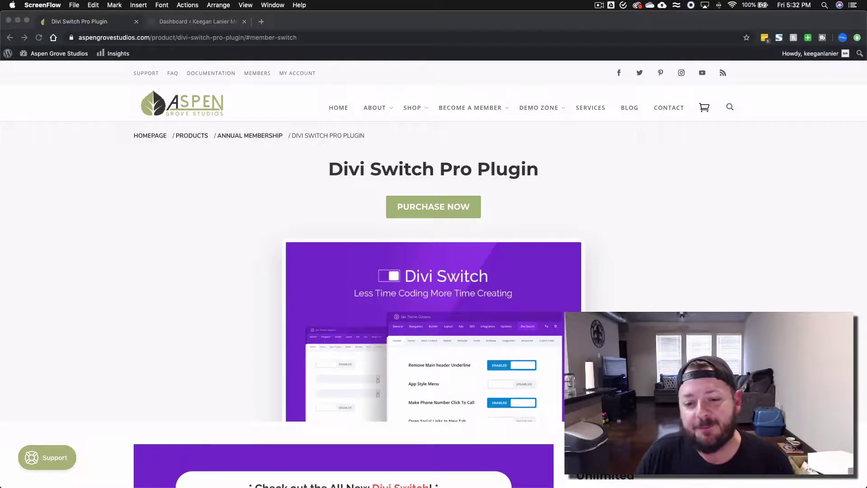
- Scroll through the currently open page to review its content
{"action": "scroll", "coordinate": [434, 271], "scroll_direction": "down", "scroll_amount": 5}
{"action": "scroll", "coordinate": [434, 271], "scroll_direction": "up", "scroll_amount": 2}
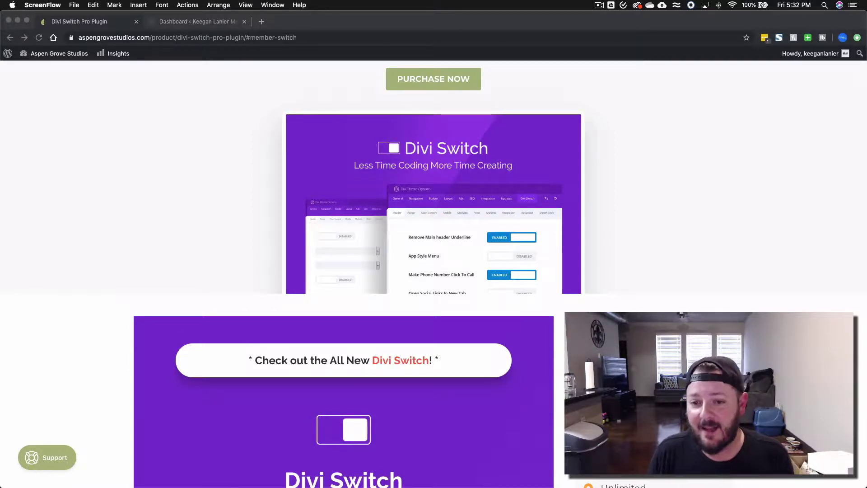
{"action": "scroll", "coordinate": [250, 149], "scroll_direction": "down", "scroll_amount": 10}
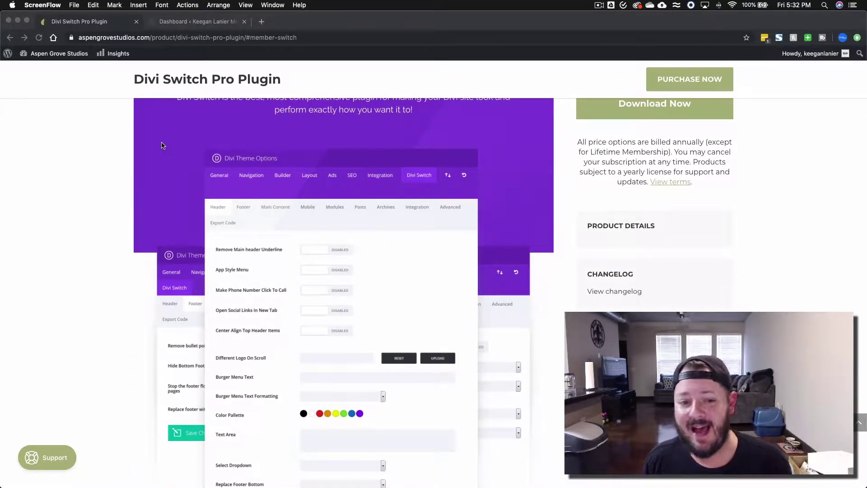
{"action": "scroll", "coordinate": [316, 154], "scroll_direction": "down", "scroll_amount": 3}
{"action": "scroll", "coordinate": [431, 158], "scroll_direction": "up", "scroll_amount": 2}
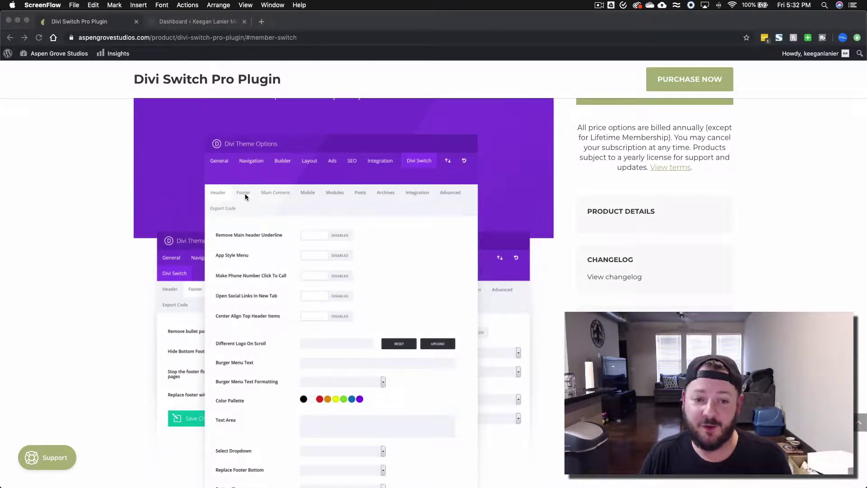
{"action": "scroll", "coordinate": [273, 193], "scroll_direction": "down", "scroll_amount": 1}
{"action": "scroll", "coordinate": [300, 192], "scroll_direction": "down", "scroll_amount": 1}
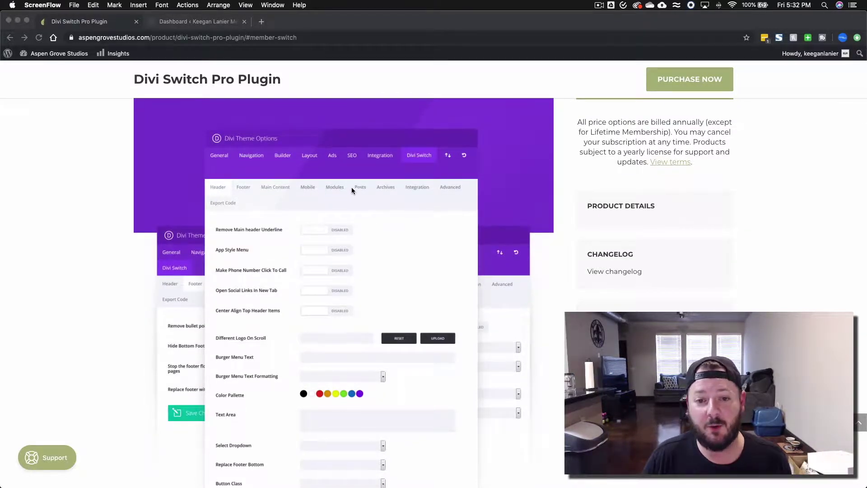
{"action": "scroll", "coordinate": [386, 185], "scroll_direction": "down", "scroll_amount": 1}
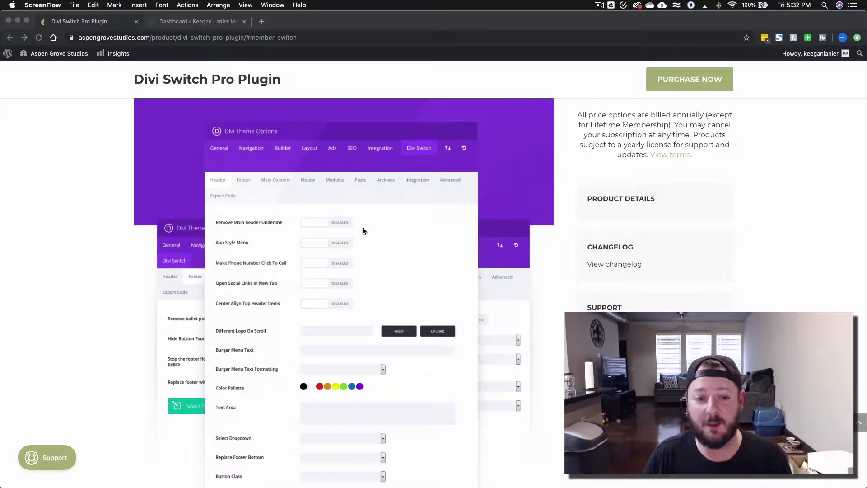
{"action": "scroll", "coordinate": [377, 229], "scroll_direction": "down", "scroll_amount": 3}
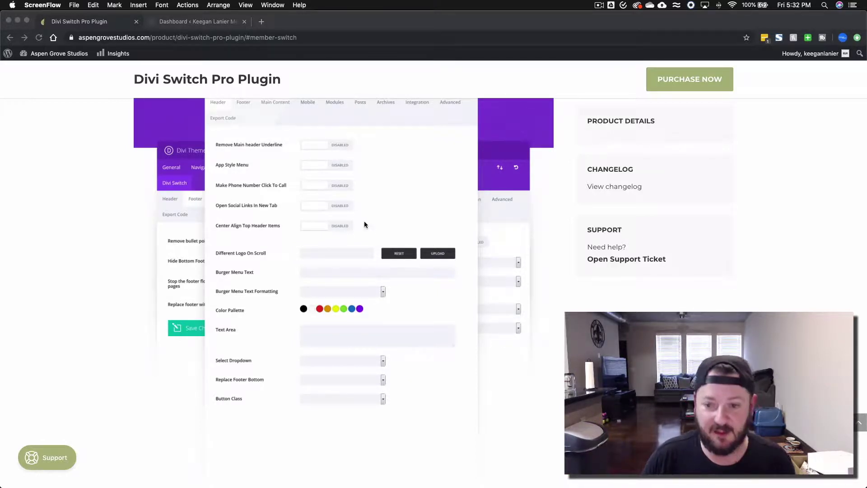
{"action": "scroll", "coordinate": [364, 221], "scroll_direction": "down", "scroll_amount": 10}
{"action": "scroll", "coordinate": [346, 223], "scroll_direction": "up", "scroll_amount": 1}
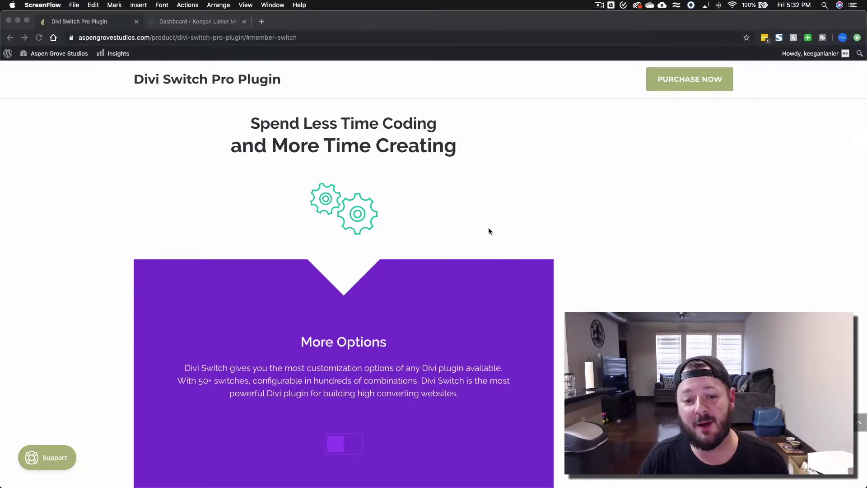
{"action": "scroll", "coordinate": [488, 231], "scroll_direction": "down", "scroll_amount": 2}
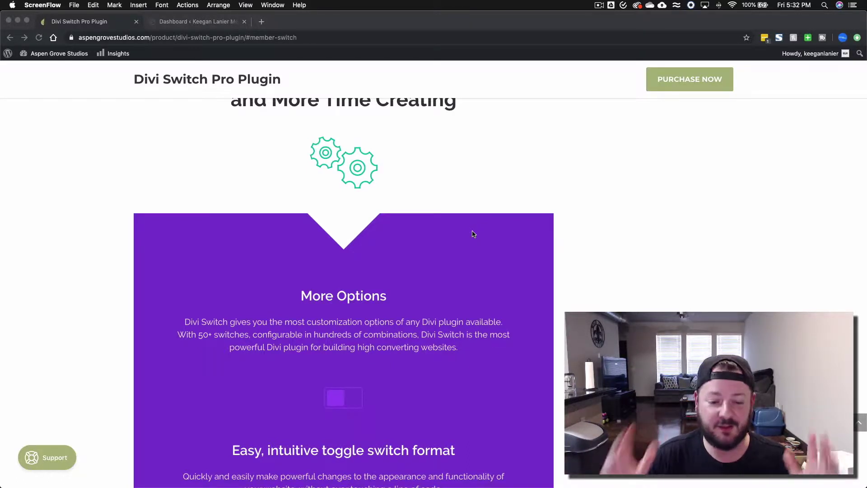
{"action": "scroll", "coordinate": [474, 248], "scroll_direction": "down", "scroll_amount": 15}
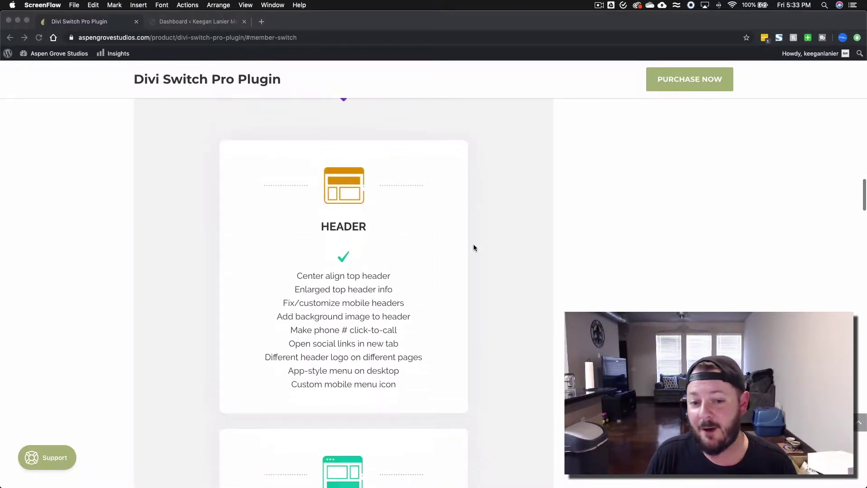
{"action": "scroll", "coordinate": [474, 248], "scroll_direction": "down", "scroll_amount": 10}
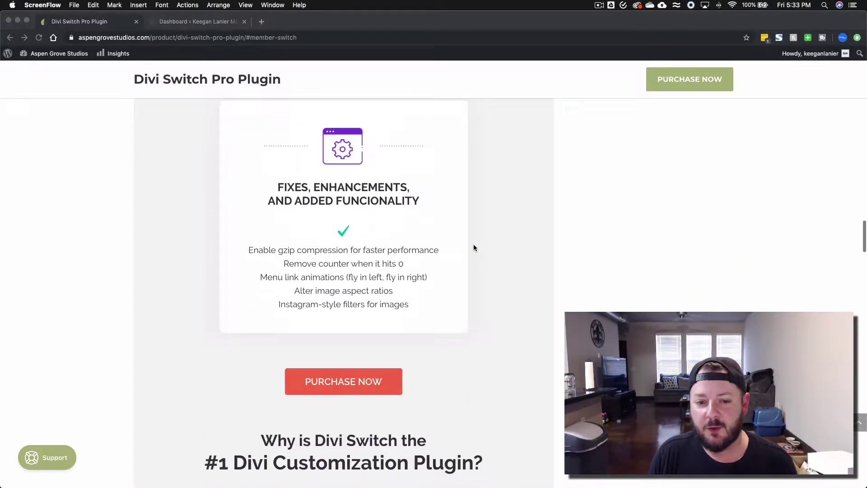
{"action": "scroll", "coordinate": [473, 248], "scroll_direction": "down", "scroll_amount": 5}
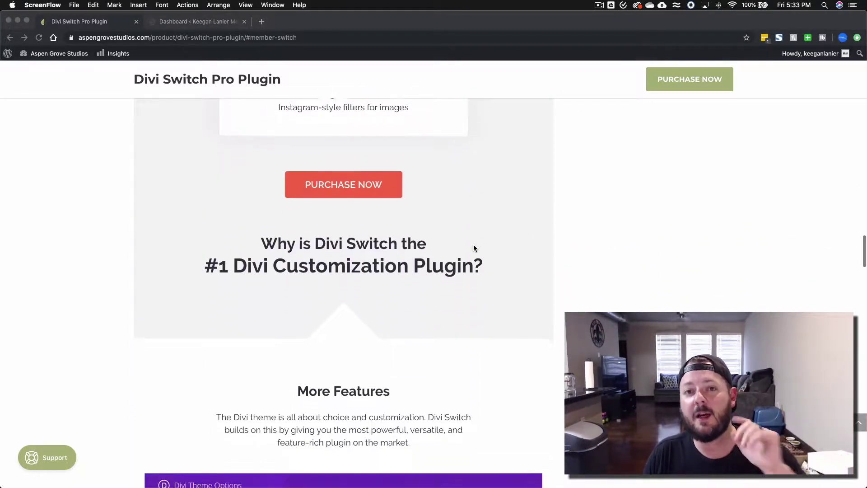
{"action": "scroll", "coordinate": [473, 248], "scroll_direction": "down", "scroll_amount": 3}
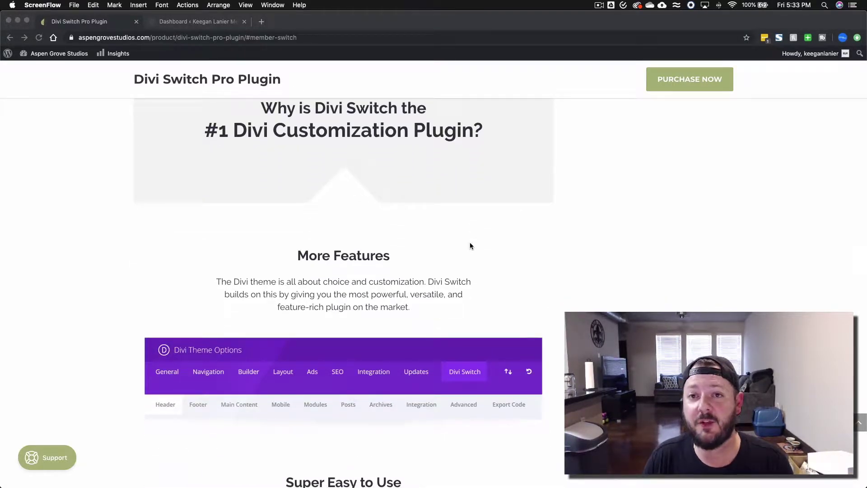
{"action": "scroll", "coordinate": [461, 250], "scroll_direction": "down", "scroll_amount": 5}
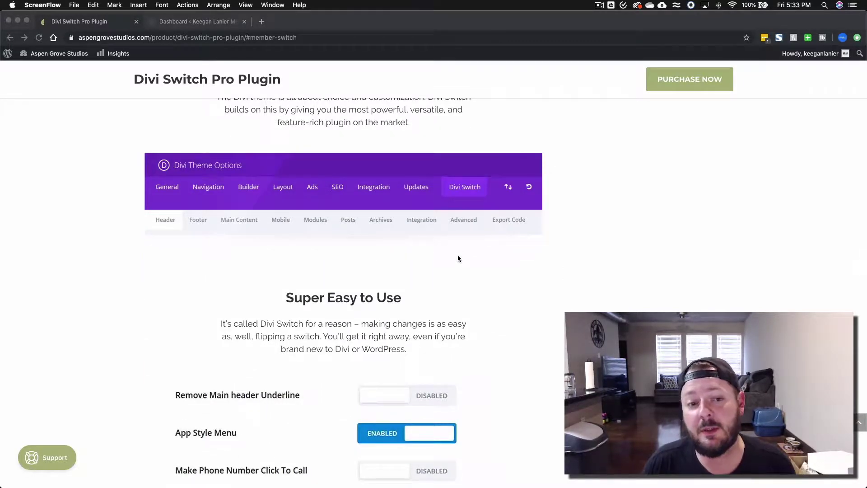
{"action": "scroll", "coordinate": [461, 264], "scroll_direction": "down", "scroll_amount": 7}
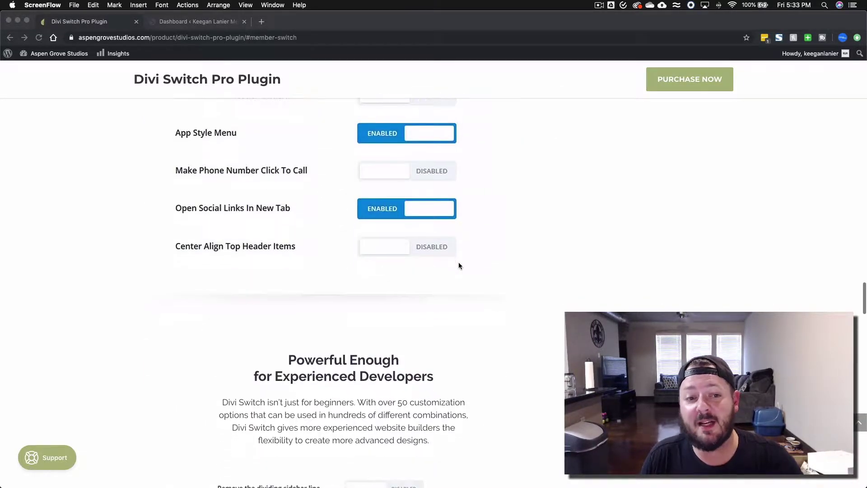
{"action": "scroll", "coordinate": [459, 265], "scroll_direction": "down", "scroll_amount": 10}
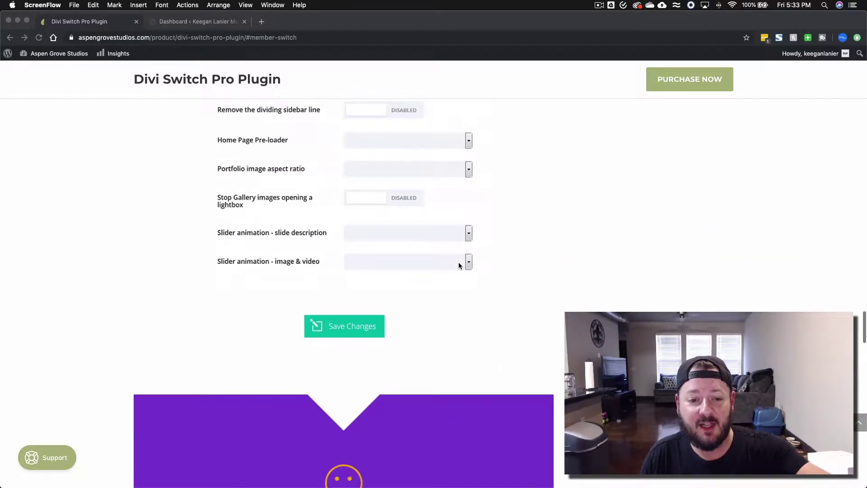
{"action": "scroll", "coordinate": [459, 266], "scroll_direction": "down", "scroll_amount": 7}
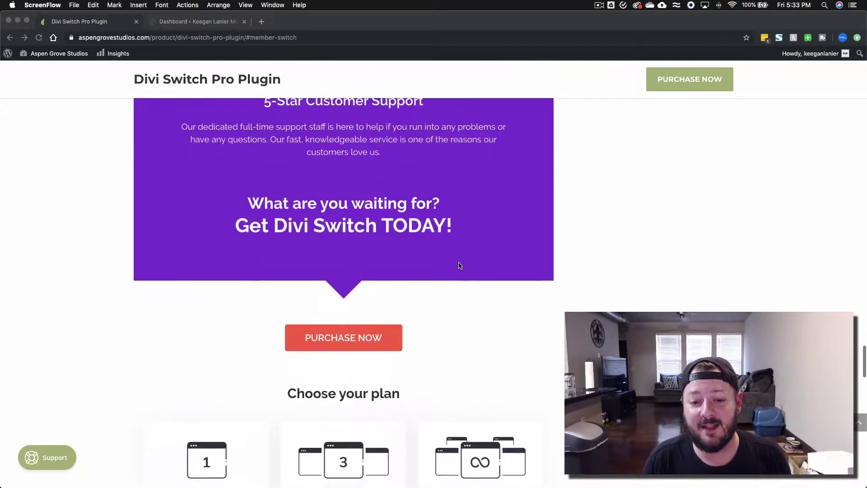
{"action": "scroll", "coordinate": [459, 263], "scroll_direction": "down", "scroll_amount": 5}
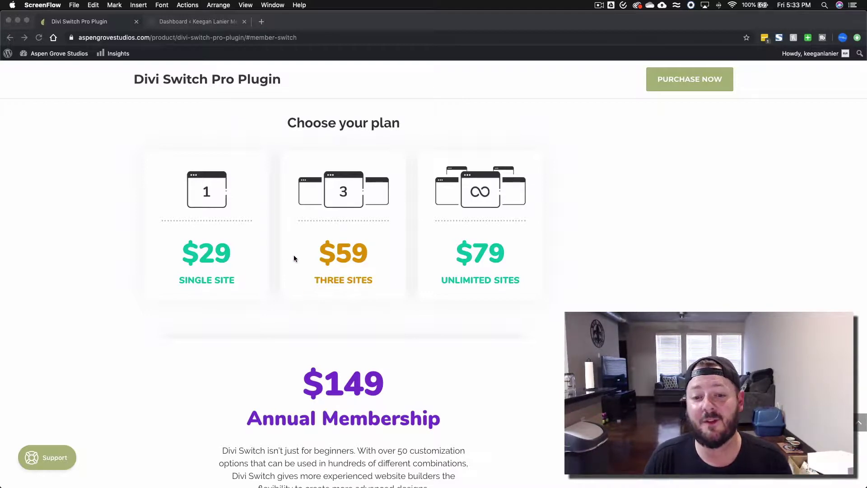
{"action": "scroll", "coordinate": [613, 287], "scroll_direction": "down", "scroll_amount": 5}
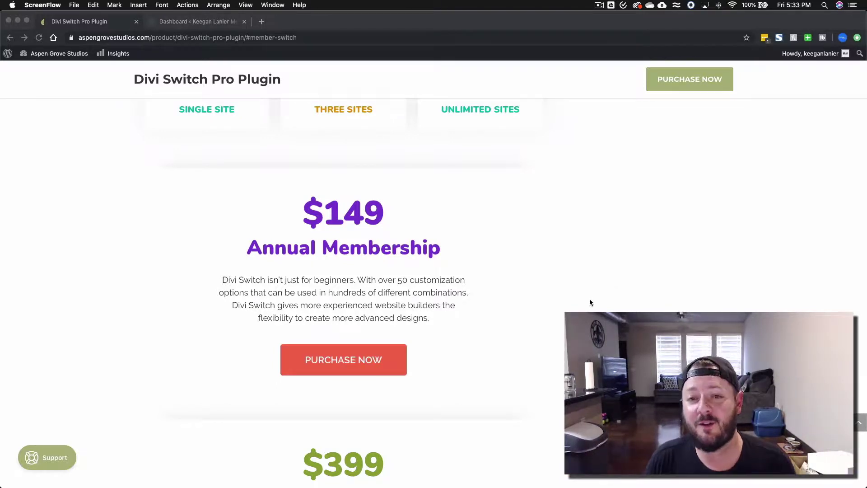
{"action": "scroll", "coordinate": [587, 302], "scroll_direction": "down", "scroll_amount": 8}
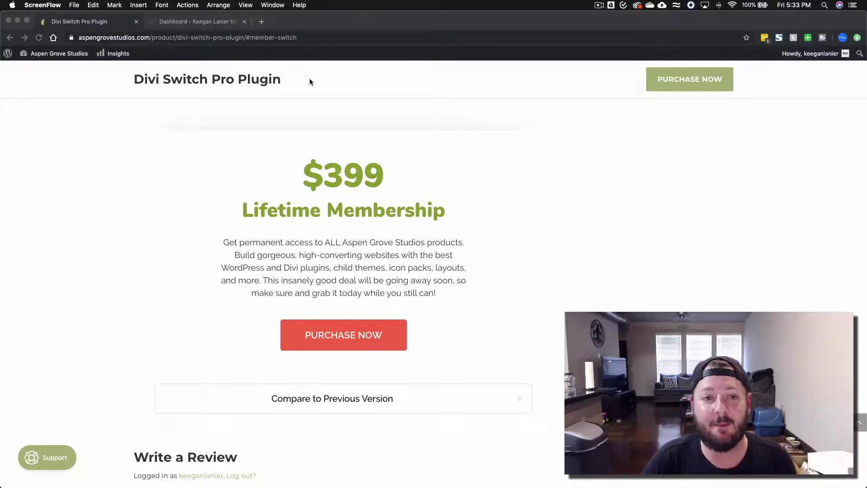
{"action": "scroll", "coordinate": [335, 106], "scroll_direction": "down", "scroll_amount": 15}
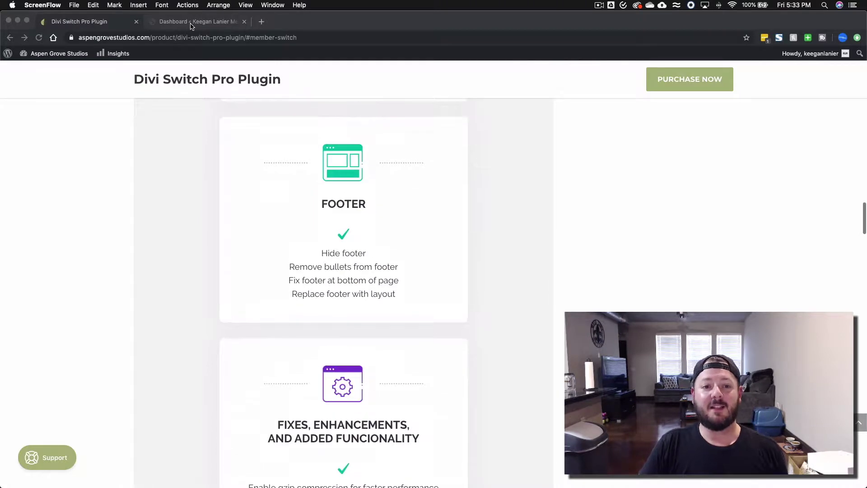
- In the WordPress dashboard, go via Themes and Plugins to the Add Plugins page
{"action": "left_click", "coordinate": [190, 26]}
{"action": "left_click", "coordinate": [190, 26]}
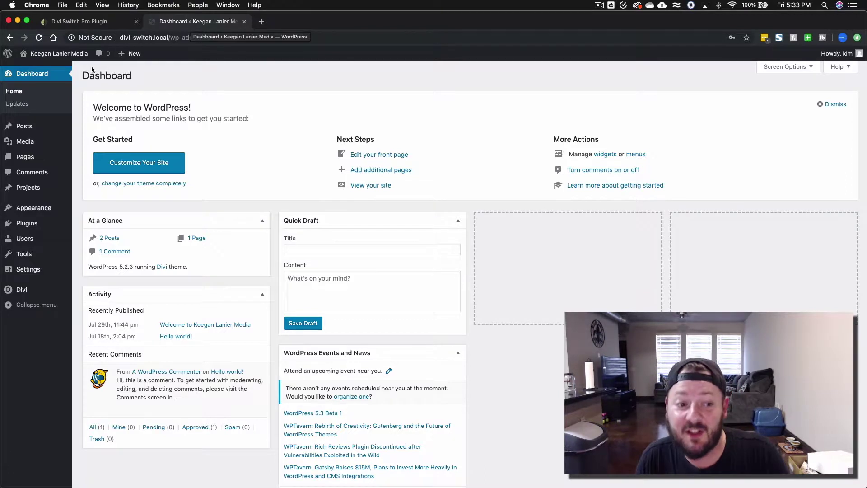
{"action": "left_click", "coordinate": [50, 209]}
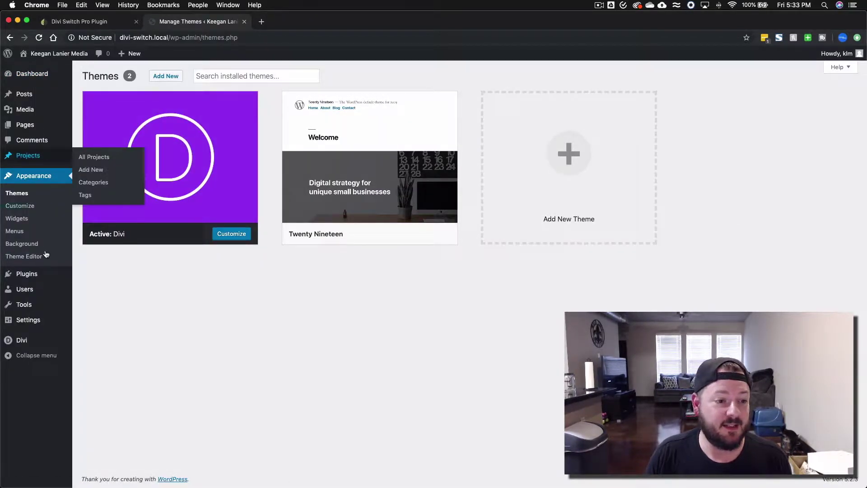
{"action": "left_click", "coordinate": [37, 274]}
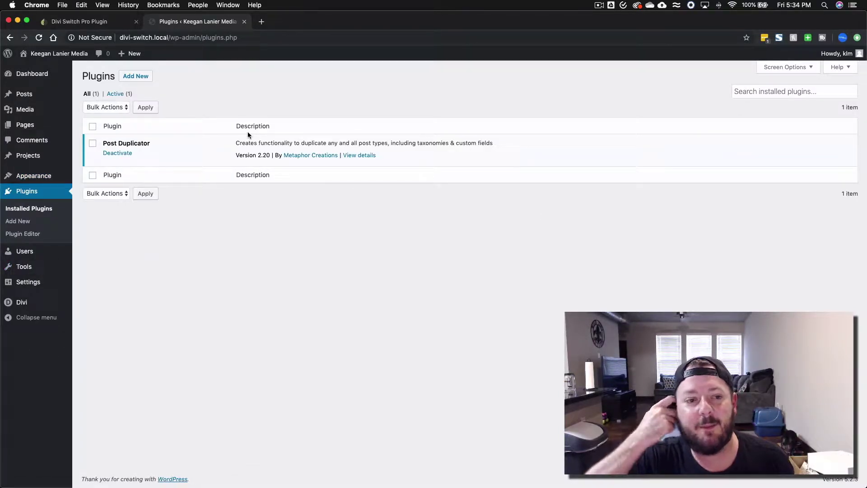
{"action": "left_click", "coordinate": [133, 78]}
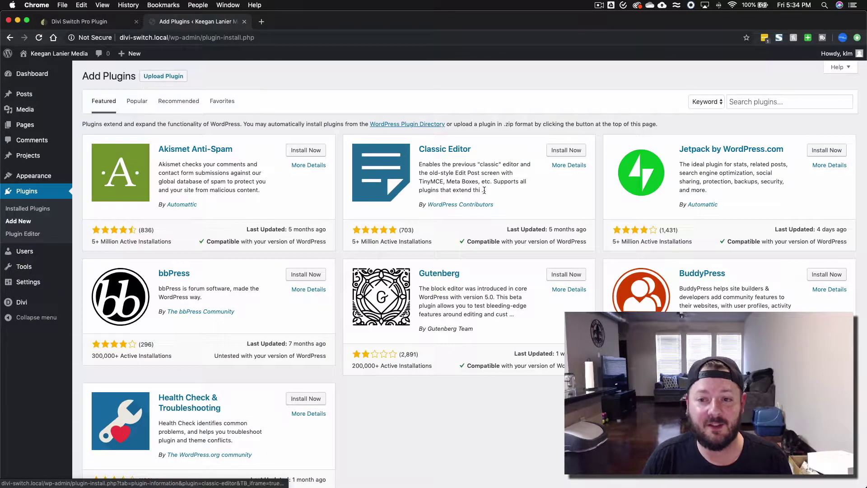
- Upload the Divi Switch plugin zip, then install and activate Divi Switch 3.0.4
{"action": "left_click", "coordinate": [170, 76]}
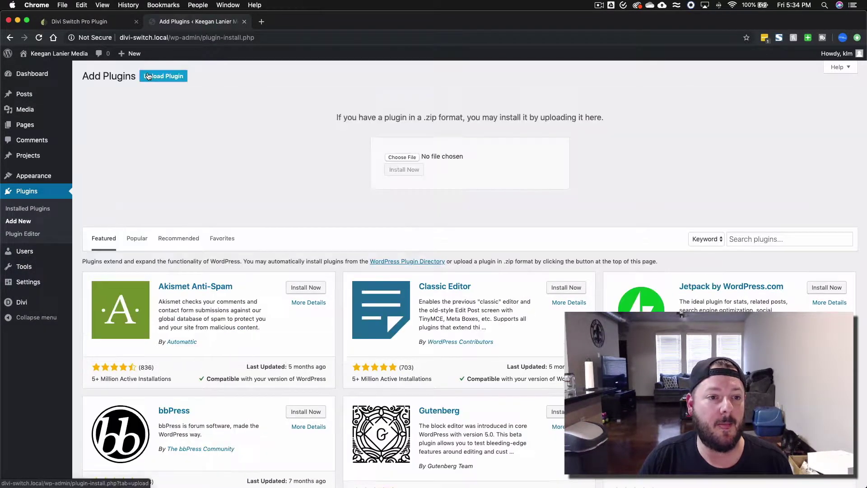
{"action": "left_click", "coordinate": [402, 157]}
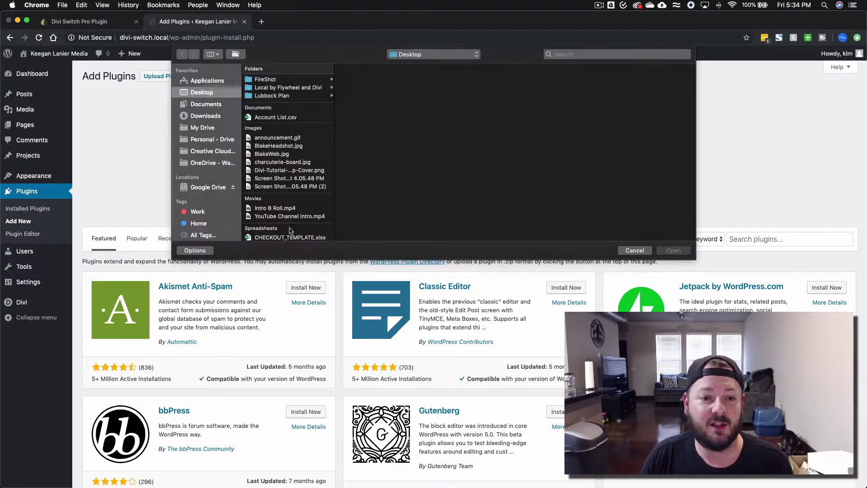
{"action": "scroll", "coordinate": [277, 216], "scroll_direction": "down", "scroll_amount": 5}
{"action": "double_click", "coordinate": [278, 237]}
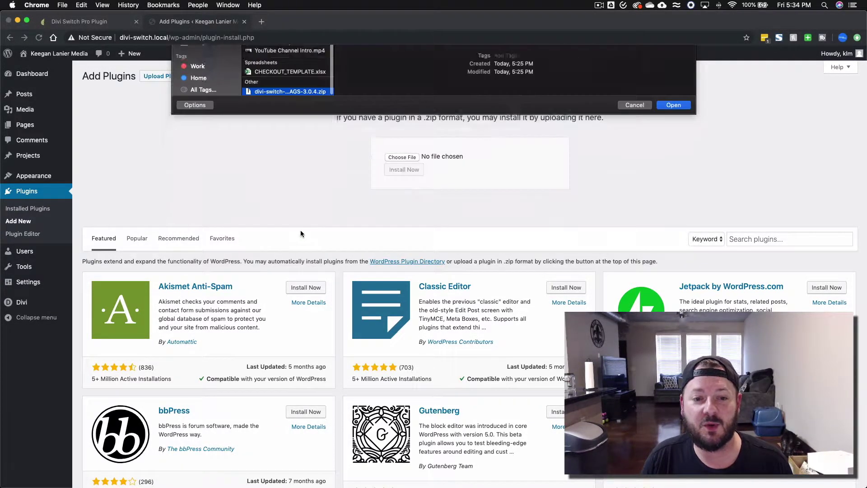
{"action": "left_click", "coordinate": [397, 171]}
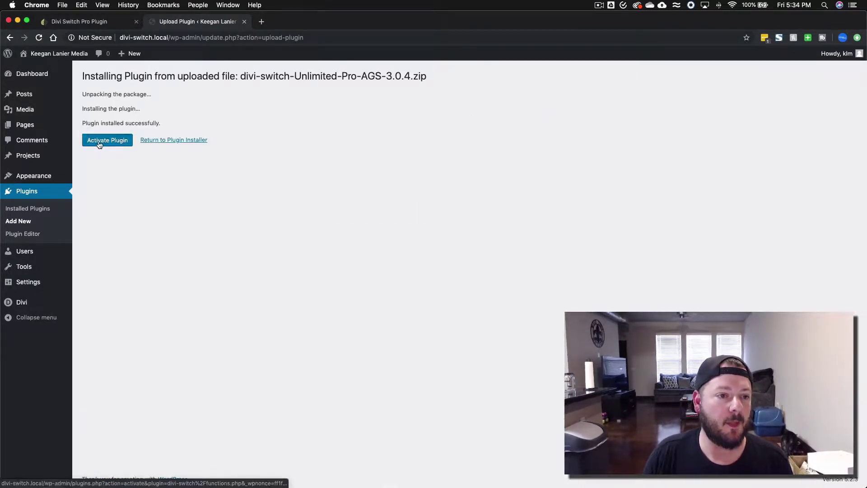
{"action": "left_click", "coordinate": [100, 142]}
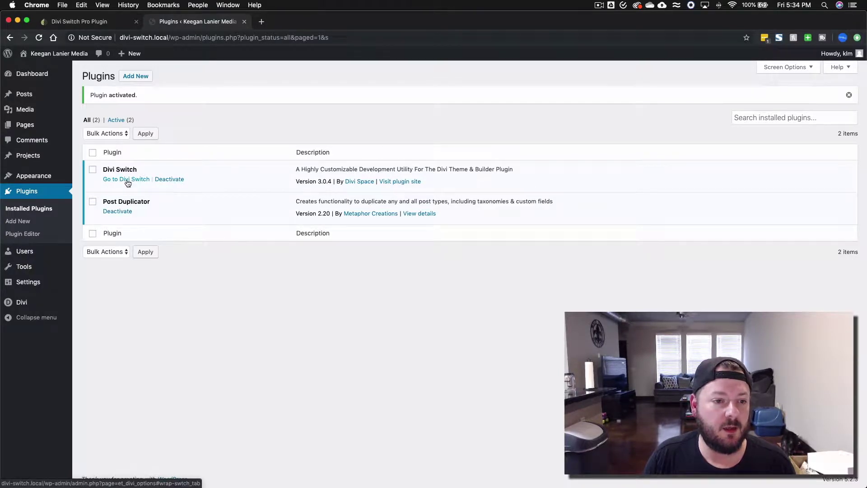
- In Divi Theme Options' Divi Switch tab, autofill the saved licence key and activate it
{"action": "mouse_move", "coordinate": [57, 299]}
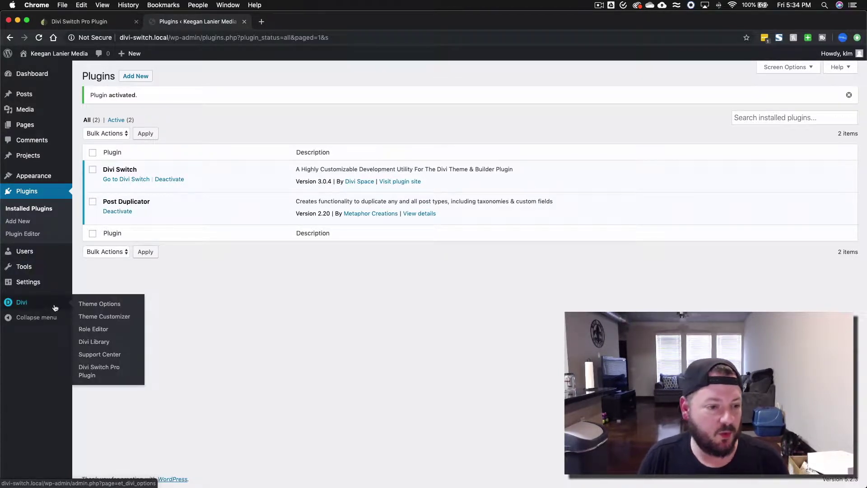
{"action": "left_click", "coordinate": [86, 305]}
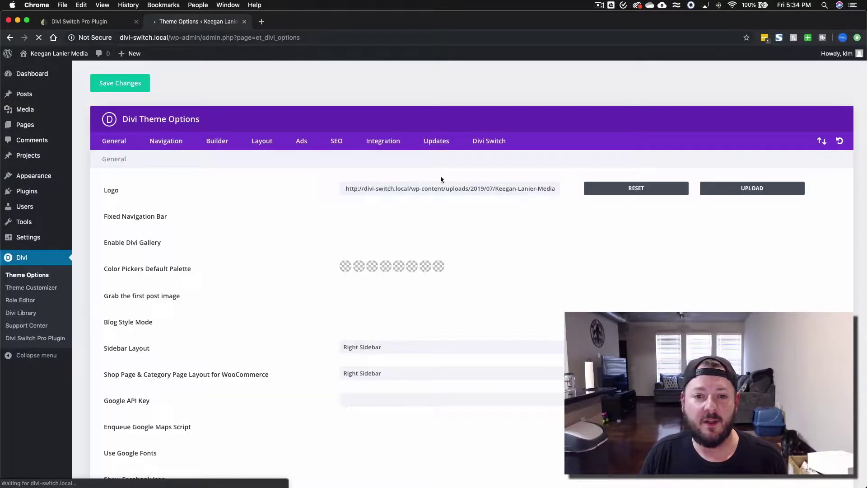
{"action": "left_click", "coordinate": [487, 143]}
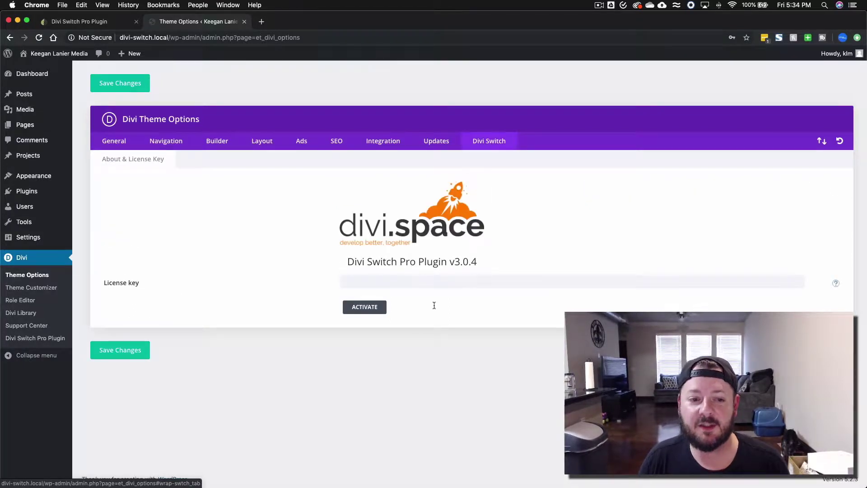
{"action": "left_click", "coordinate": [416, 285]}
{"action": "left_click", "coordinate": [406, 298]}
{"action": "left_click", "coordinate": [355, 306]}
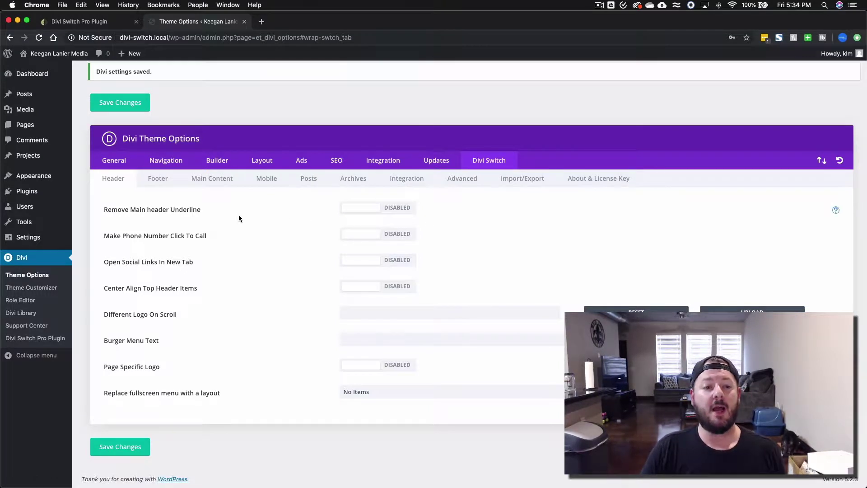
{"action": "right_click", "coordinate": [58, 53]}
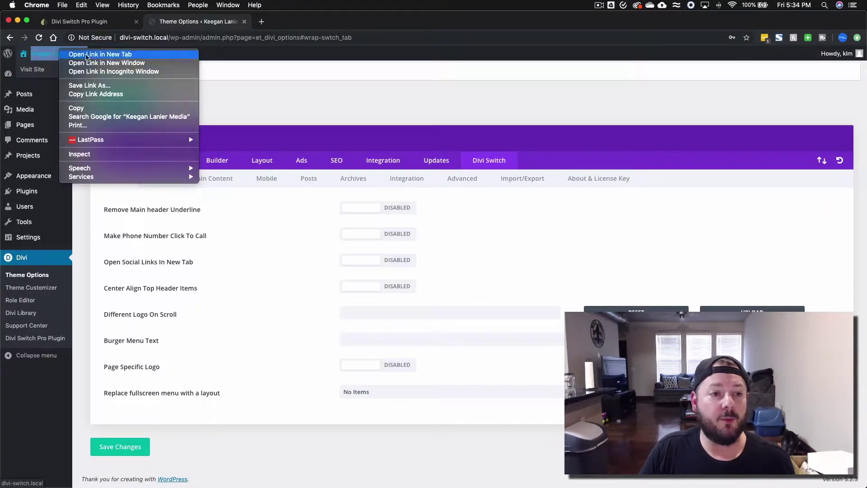
- Open the live site in a new tab, browse Blog and Home, then return to Theme Options
{"action": "left_click", "coordinate": [85, 54]}
{"action": "mouse_move", "coordinate": [136, 52]}
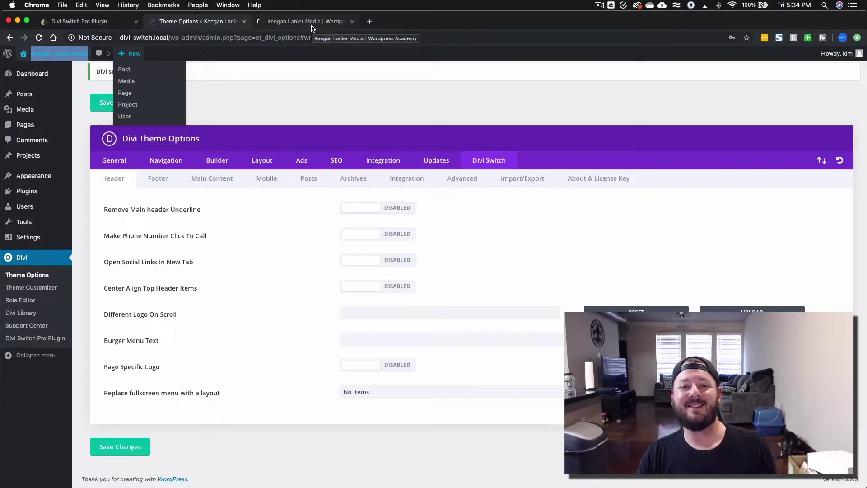
{"action": "left_click", "coordinate": [312, 28]}
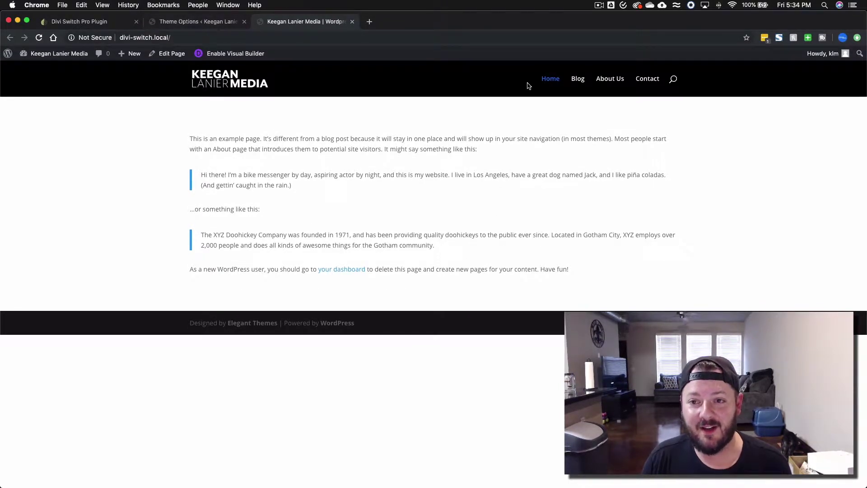
{"action": "left_click", "coordinate": [577, 80]}
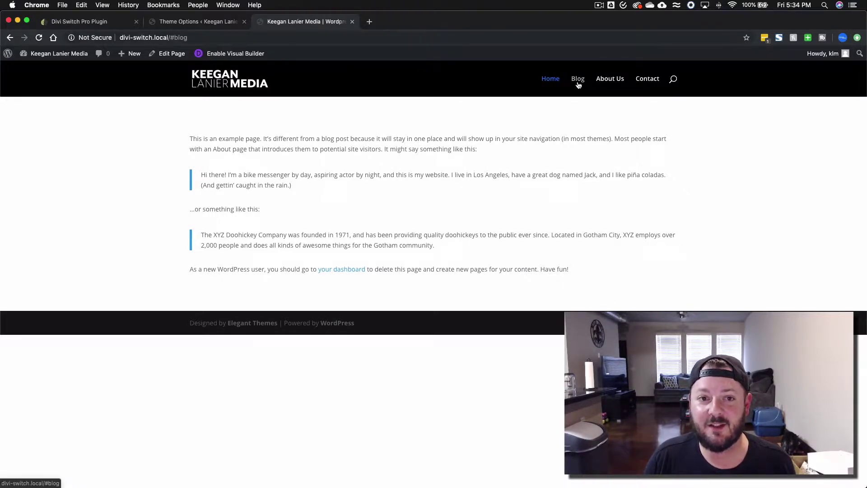
{"action": "left_click", "coordinate": [548, 81]}
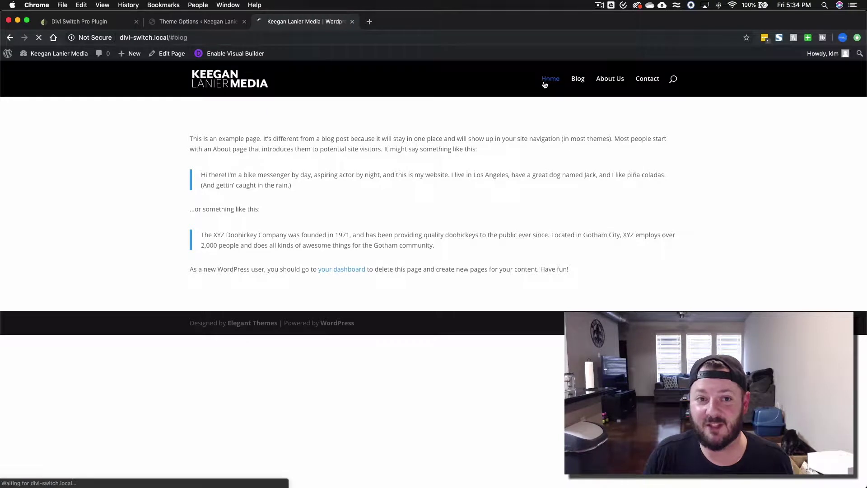
{"action": "left_click", "coordinate": [202, 23]}
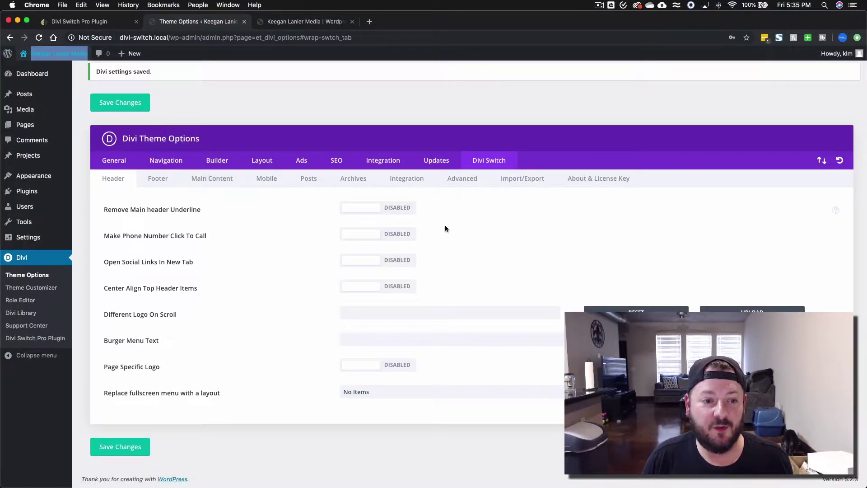
- Enable Remove Main header Underline and Center Align Top Header Items, save, and view the live site
{"action": "left_click", "coordinate": [379, 209]}
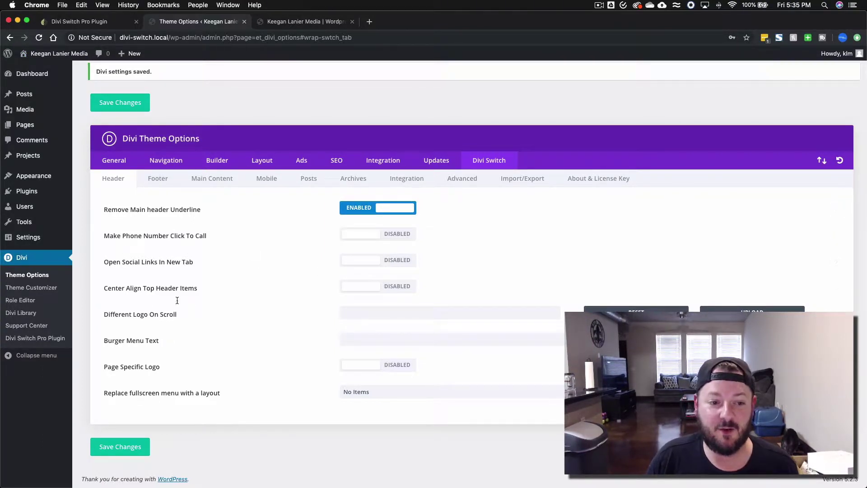
{"action": "left_click", "coordinate": [381, 287]}
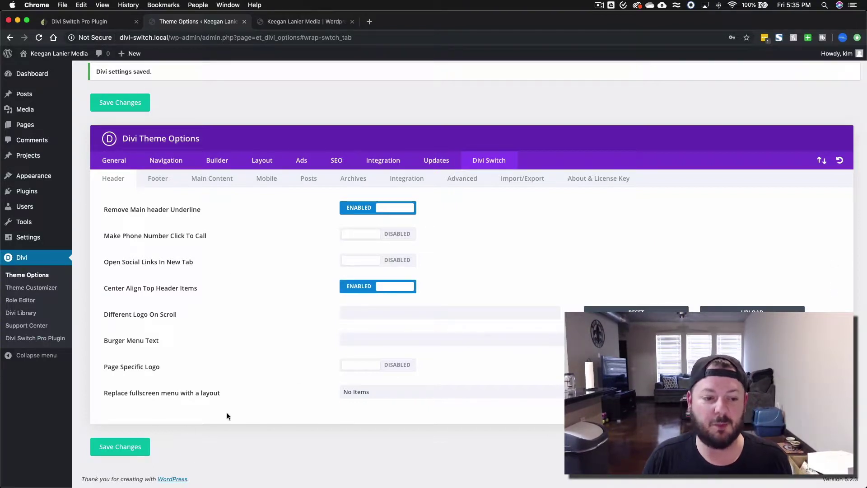
{"action": "left_click", "coordinate": [105, 450]}
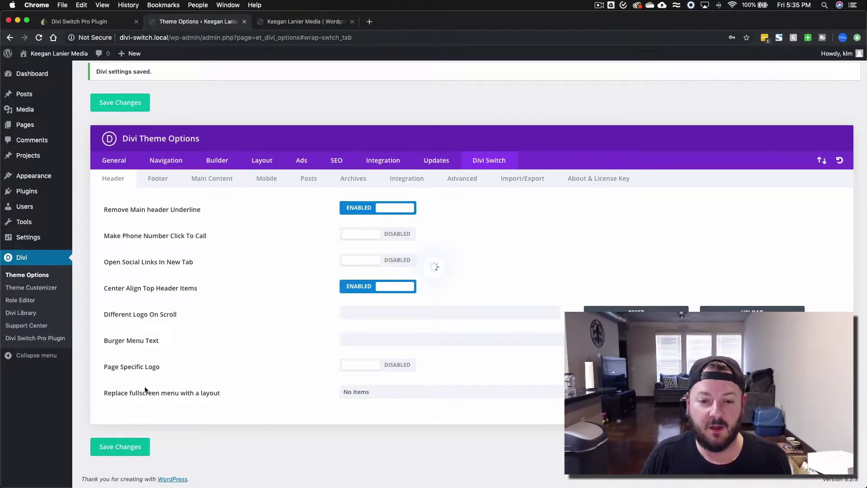
{"action": "left_click", "coordinate": [289, 22]}
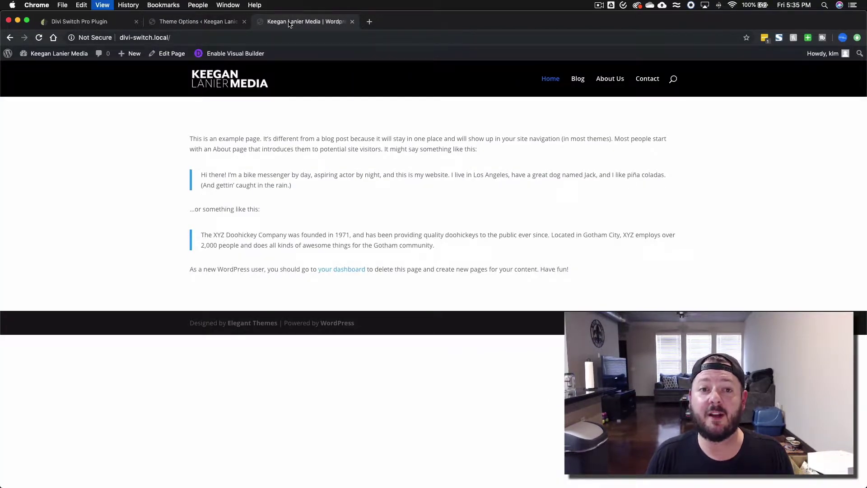
- Reload the site, enter the Visual Builder, and open the Web Freelancer pack in premade layouts
{"action": "key", "text": "super+r"}
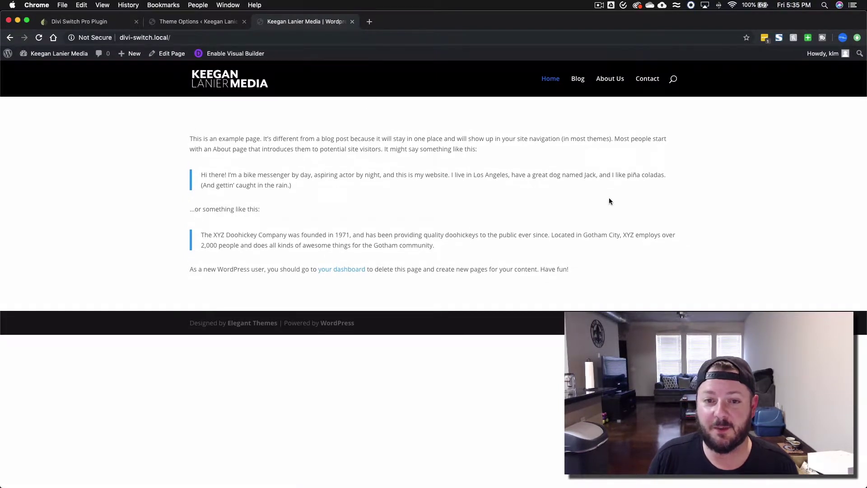
{"action": "left_click", "coordinate": [229, 52]}
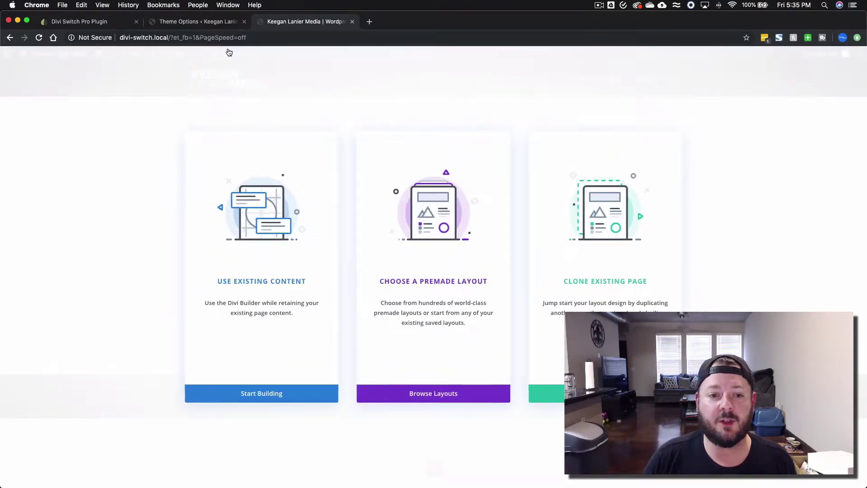
{"action": "left_click", "coordinate": [447, 211]}
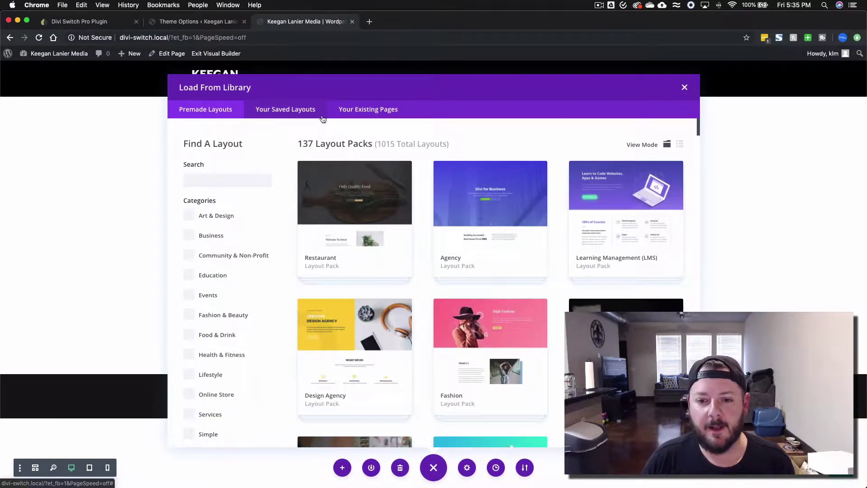
{"action": "scroll", "coordinate": [469, 261], "scroll_direction": "down", "scroll_amount": 3}
{"action": "left_click", "coordinate": [470, 263]}
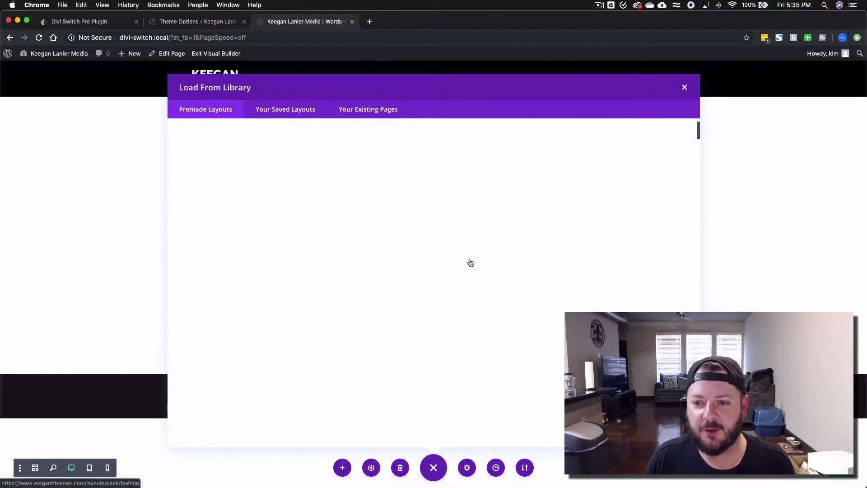
{"action": "scroll", "coordinate": [474, 259], "scroll_direction": "down", "scroll_amount": 5}
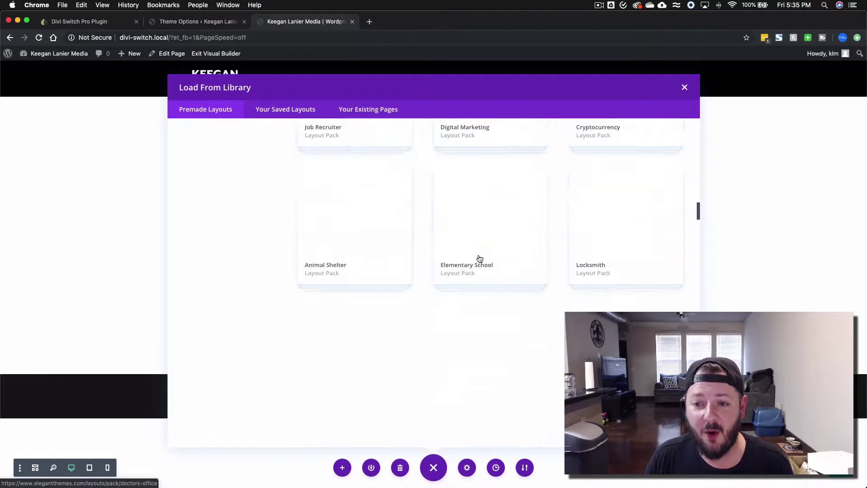
{"action": "scroll", "coordinate": [481, 259], "scroll_direction": "down", "scroll_amount": 5}
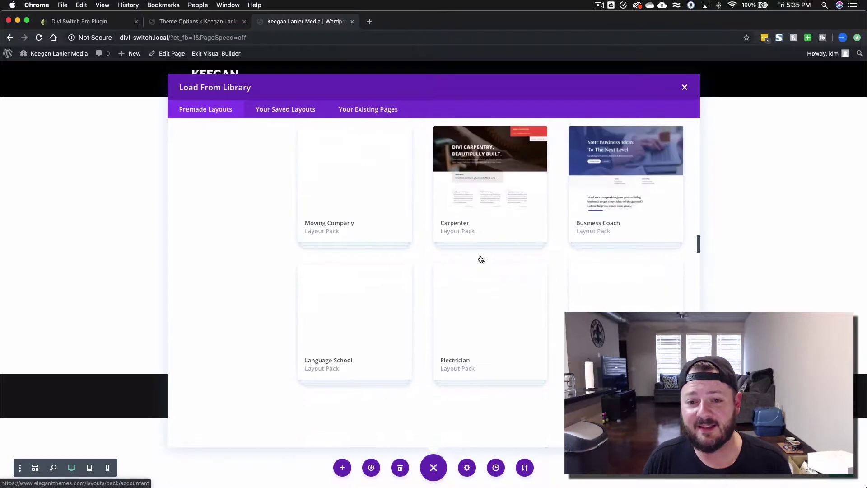
{"action": "scroll", "coordinate": [482, 261], "scroll_direction": "down", "scroll_amount": 4}
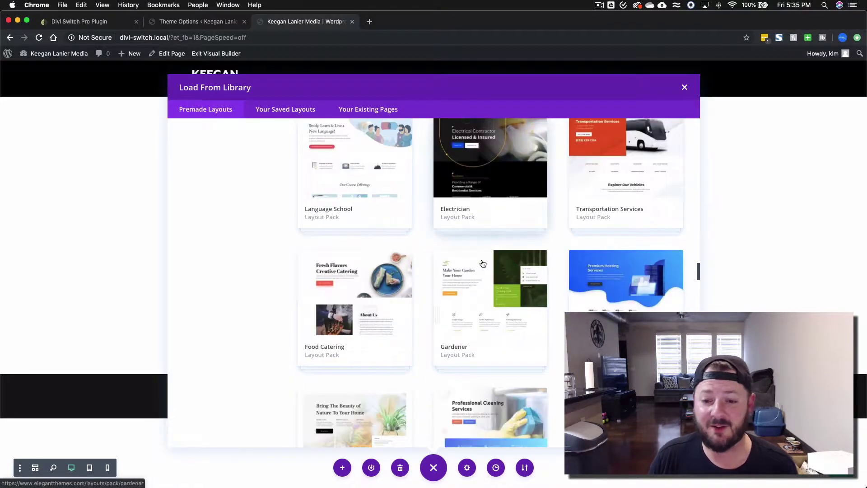
{"action": "scroll", "coordinate": [482, 263], "scroll_direction": "down", "scroll_amount": 8}
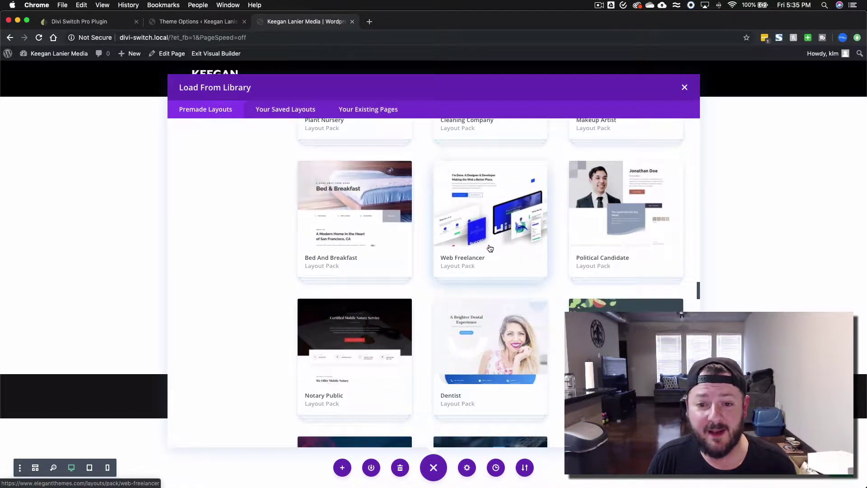
{"action": "left_click", "coordinate": [494, 228]}
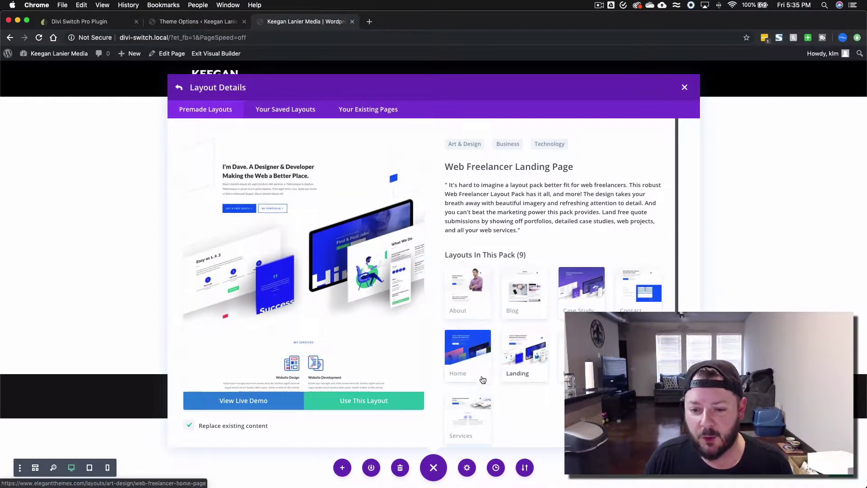
- Apply the Web Freelancer layout to the home page and exit the Visual Builder
{"action": "left_click", "coordinate": [368, 400]}
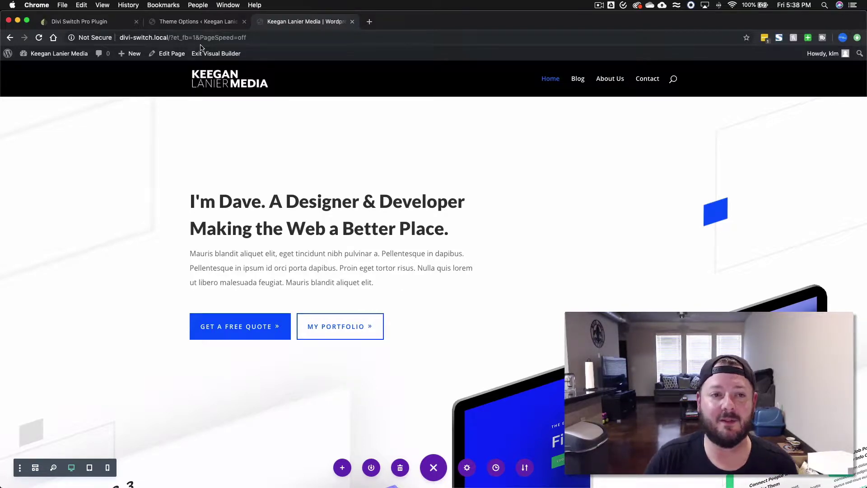
{"action": "left_click", "coordinate": [205, 54]}
- In Divi Switch Header, start uploading a new image for Different Logo On Scroll
{"action": "left_click", "coordinate": [197, 23]}
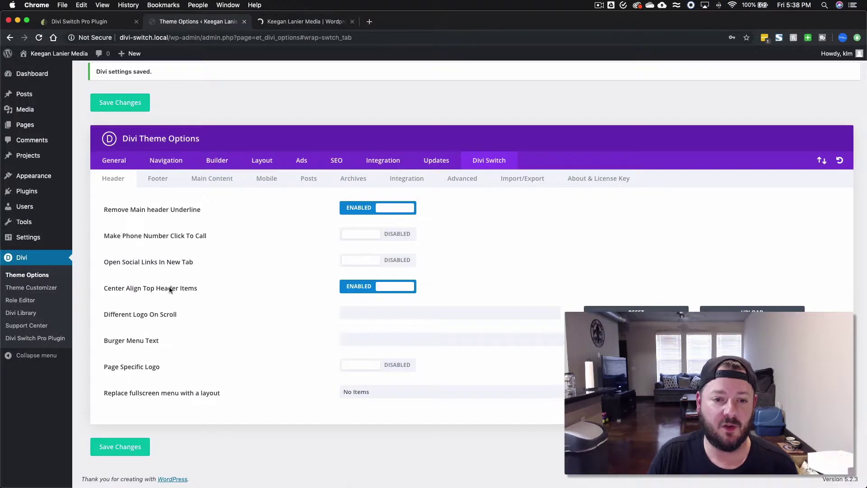
{"action": "left_click", "coordinate": [110, 181]}
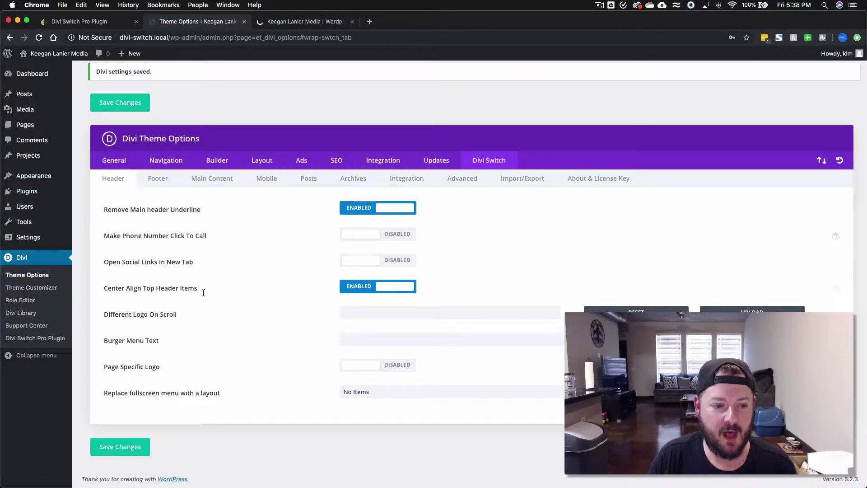
{"action": "left_click", "coordinate": [752, 309]}
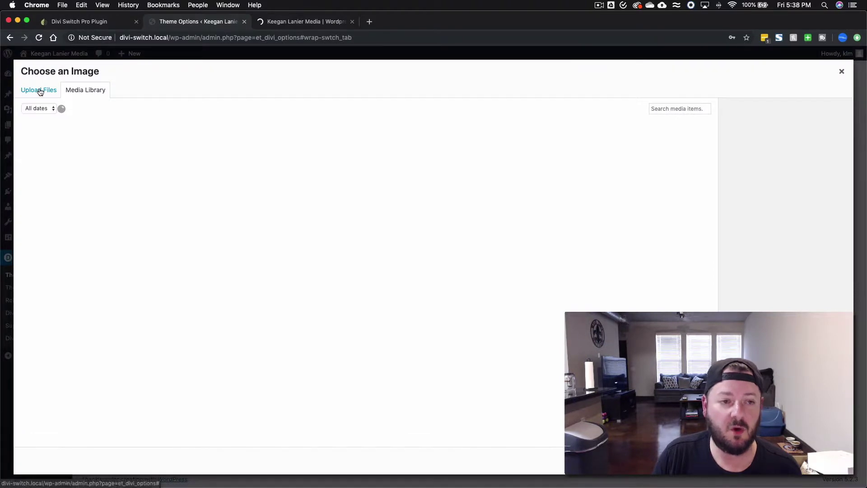
{"action": "left_click", "coordinate": [38, 88]}
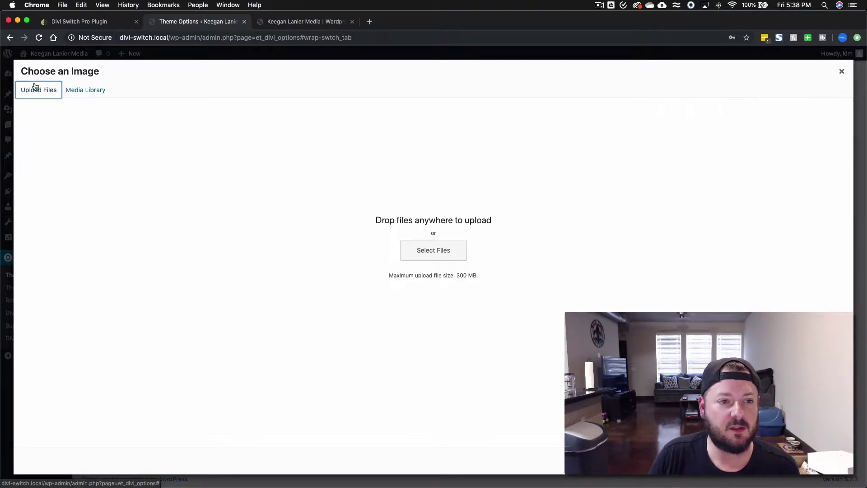
{"action": "left_click", "coordinate": [457, 252]}
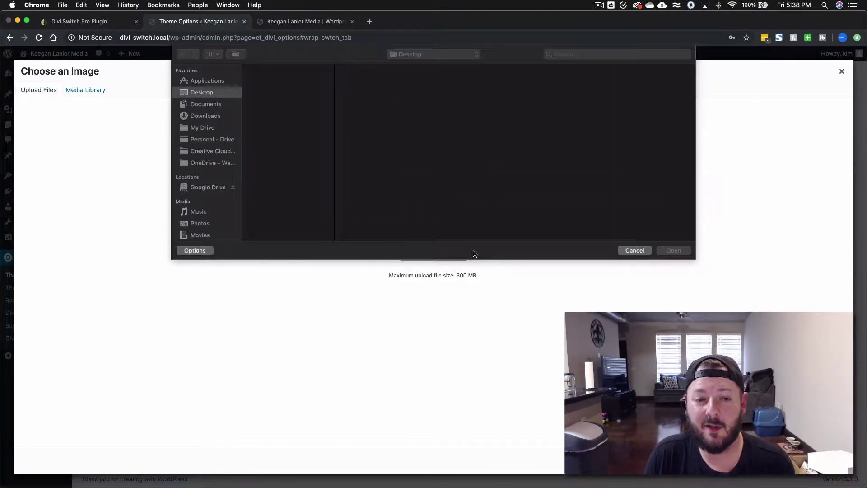
- Pick Website-Logo-2019-BlueBG.jpg from the Logo folder, upload it as the scroll logo, and save
{"action": "left_click", "coordinate": [201, 128]}
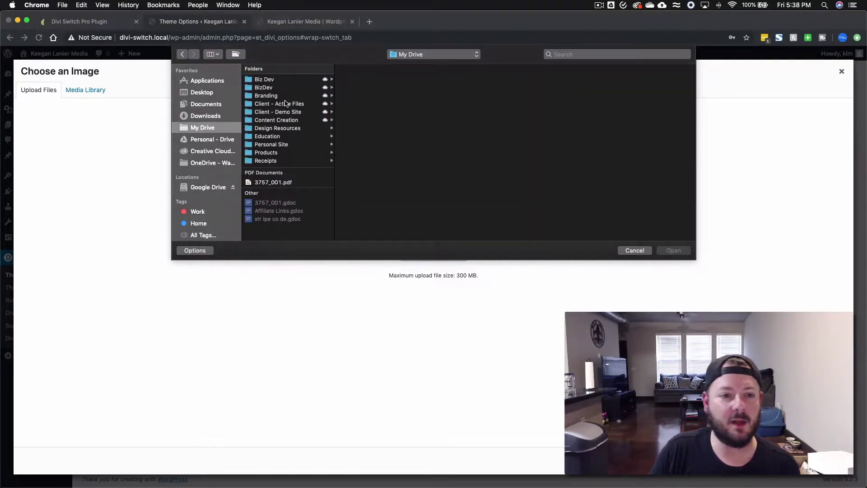
{"action": "left_click", "coordinate": [276, 100]}
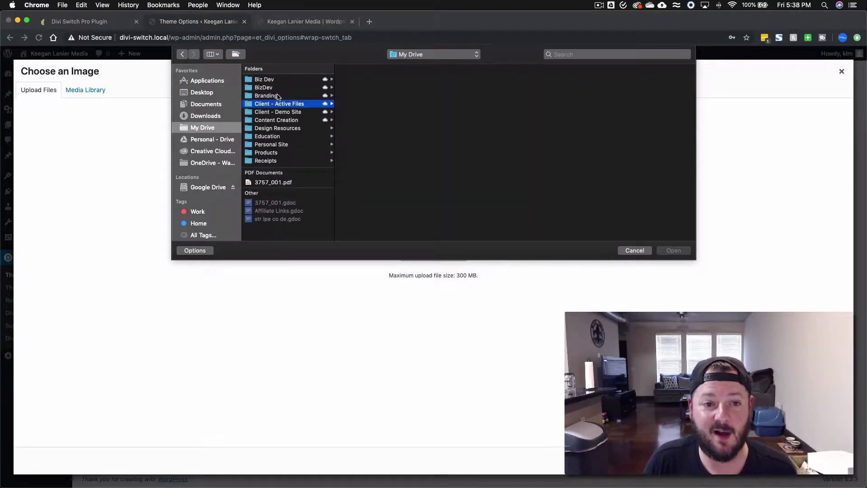
{"action": "key", "text": "Up"}
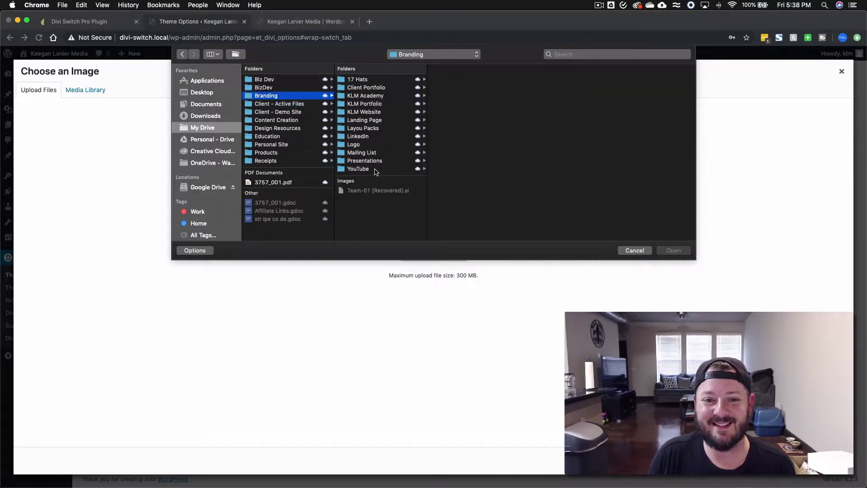
{"action": "left_click", "coordinate": [361, 144]}
{"action": "left_click", "coordinate": [458, 107]}
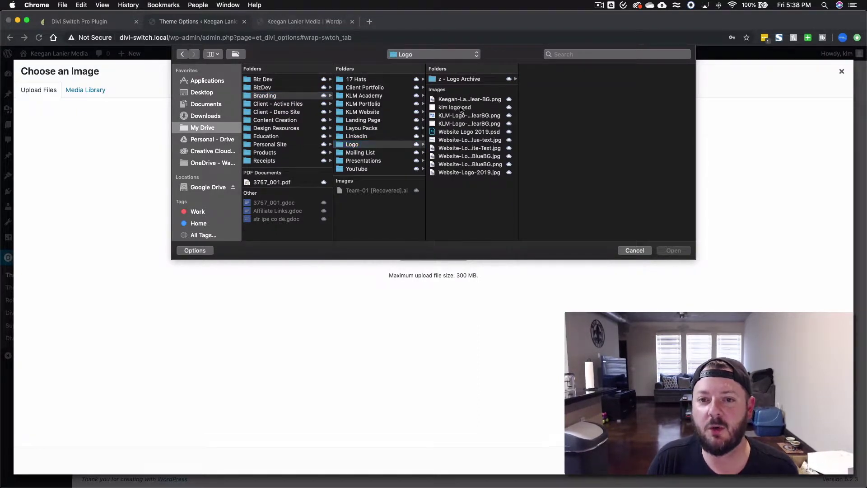
{"action": "left_click", "coordinate": [443, 123]}
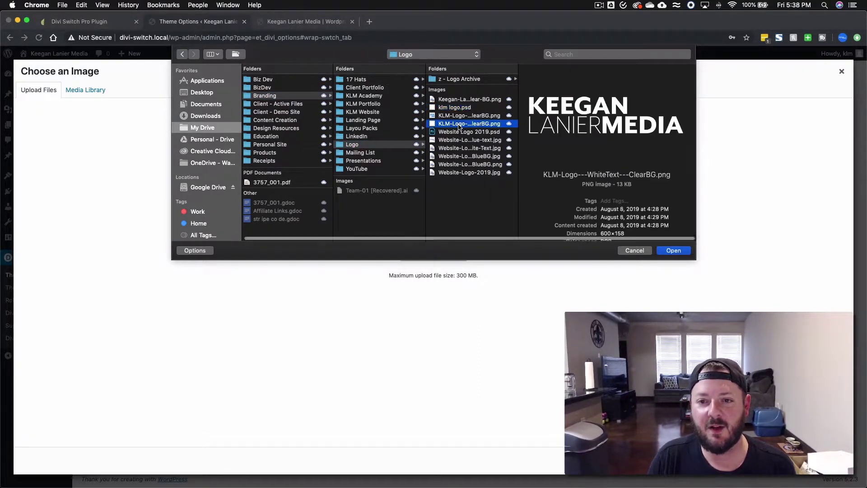
{"action": "left_click", "coordinate": [458, 156]}
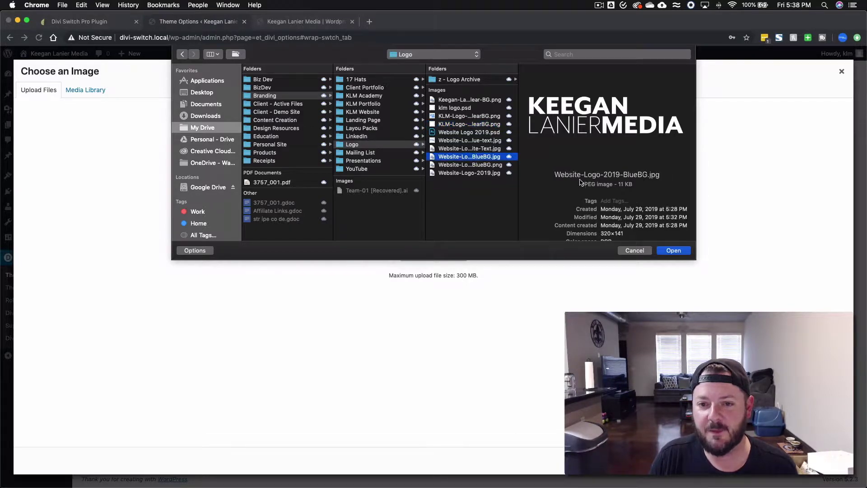
{"action": "left_click", "coordinate": [673, 251]}
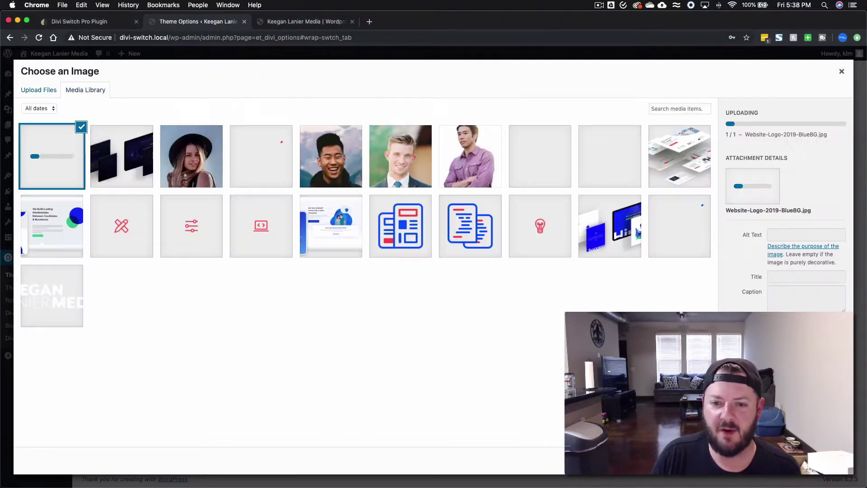
{"action": "left_click", "coordinate": [817, 461]}
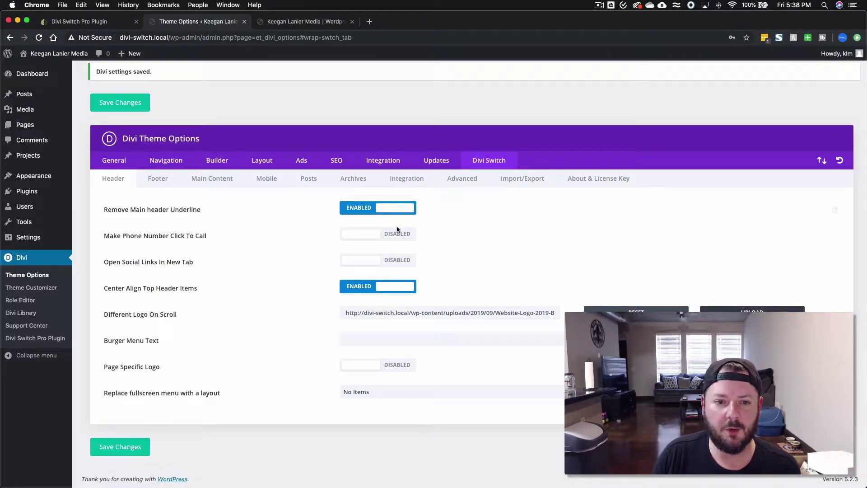
{"action": "left_click", "coordinate": [133, 452]}
- Reload the live homepage and scroll down and up to confirm the blue scroll logo
{"action": "key", "text": "super+alt+Right"}
{"action": "key", "text": "super+r"}
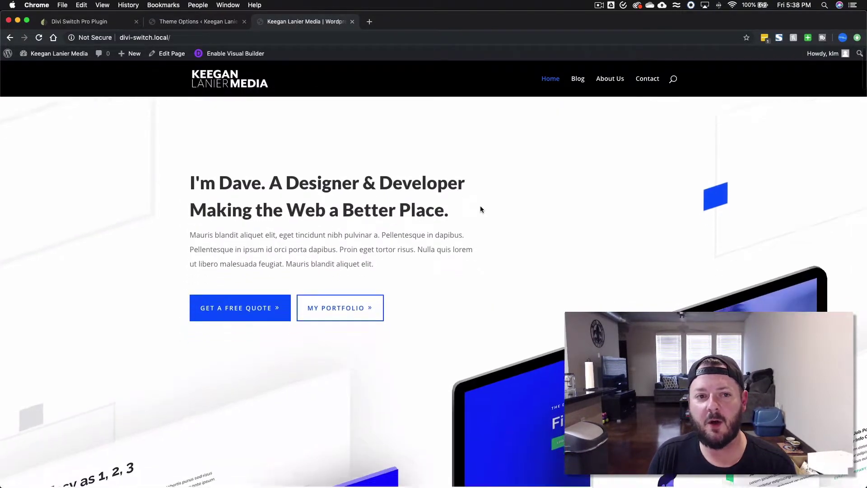
{"action": "scroll", "coordinate": [481, 206], "scroll_direction": "down", "scroll_amount": 5}
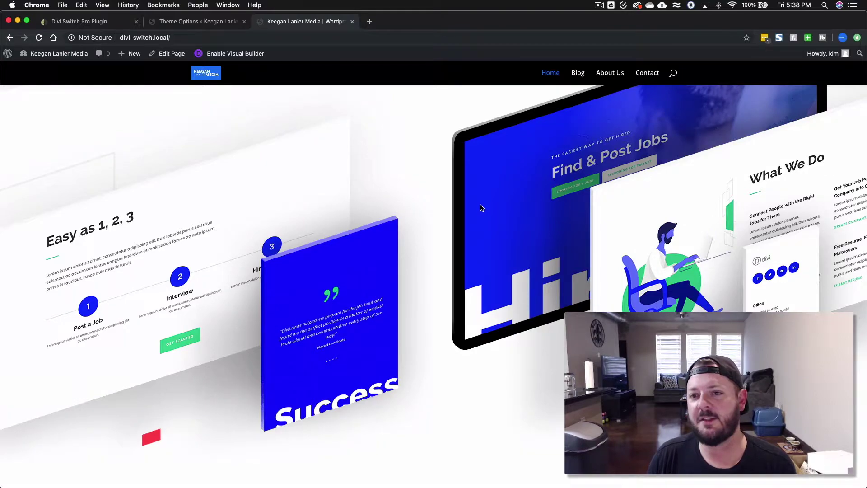
{"action": "scroll", "coordinate": [480, 208], "scroll_direction": "up", "scroll_amount": 5}
{"action": "scroll", "coordinate": [481, 207], "scroll_direction": "down", "scroll_amount": 8}
{"action": "scroll", "coordinate": [479, 204], "scroll_direction": "down", "scroll_amount": 8}
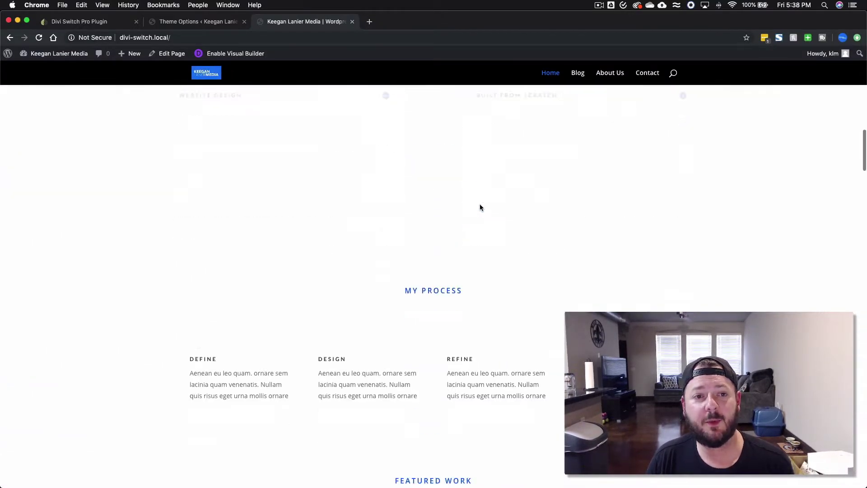
{"action": "scroll", "coordinate": [475, 208], "scroll_direction": "up", "scroll_amount": 1}
{"action": "scroll", "coordinate": [475, 208], "scroll_direction": "up", "scroll_amount": 15}
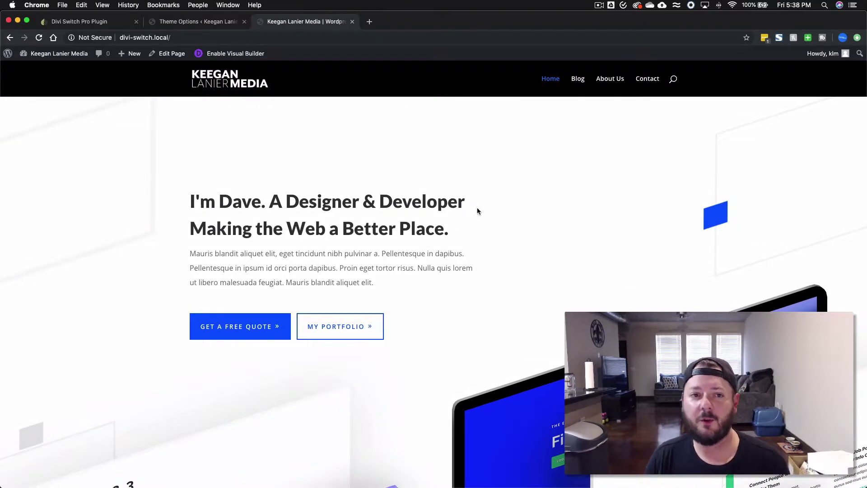
{"action": "scroll", "coordinate": [477, 209], "scroll_direction": "down", "scroll_amount": 12}
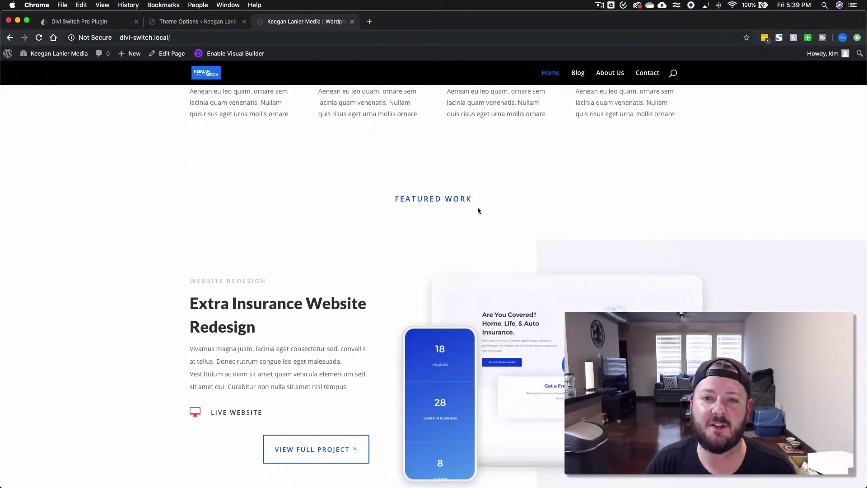
{"action": "left_click", "coordinate": [186, 24]}
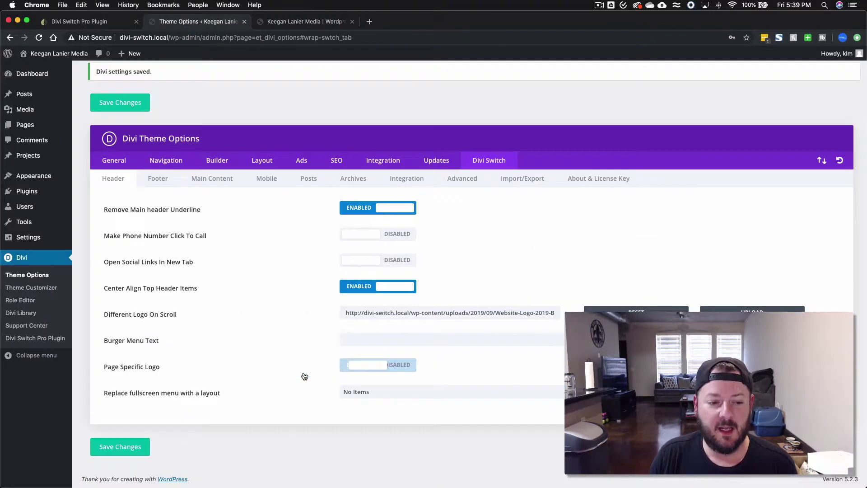
- Inspect the Replace fullscreen menu layout list and close it without changing anything
{"action": "left_click", "coordinate": [370, 398]}
{"action": "left_click", "coordinate": [385, 395]}
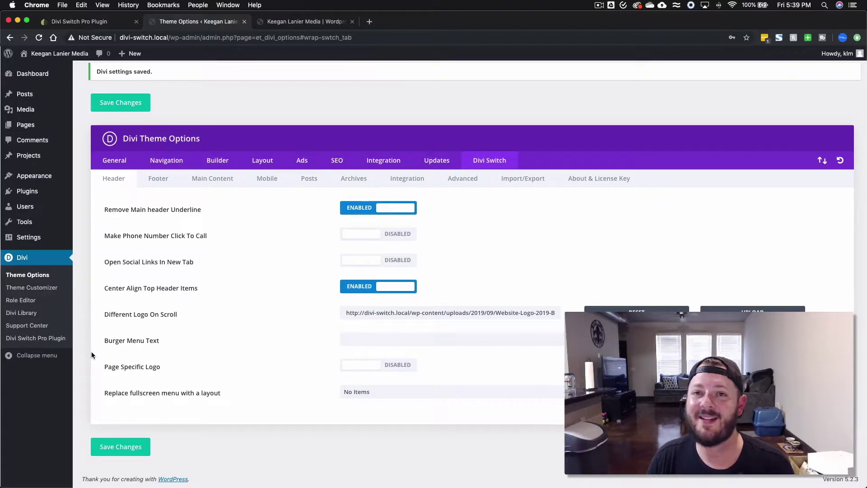
{"action": "left_click", "coordinate": [396, 392]}
{"action": "left_click", "coordinate": [294, 358]}
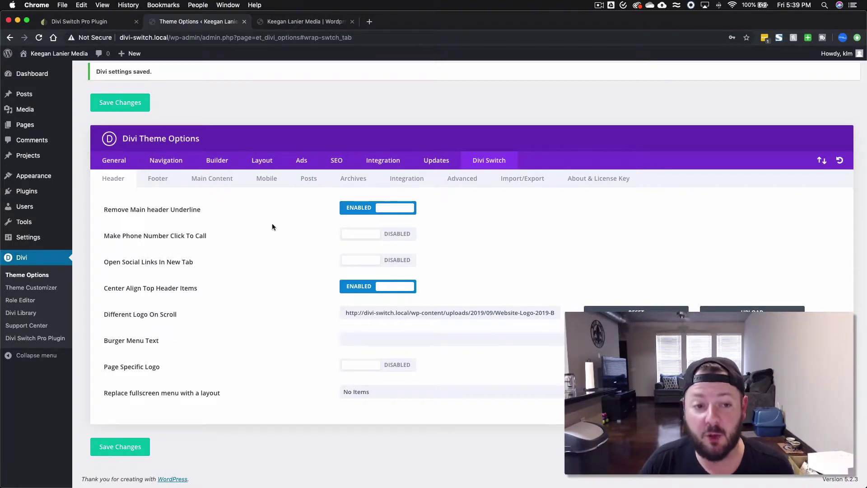
- In Divi Switch Footer settings, check the live site footer, then switch on Hide Bottom Footer
{"action": "left_click", "coordinate": [162, 181]}
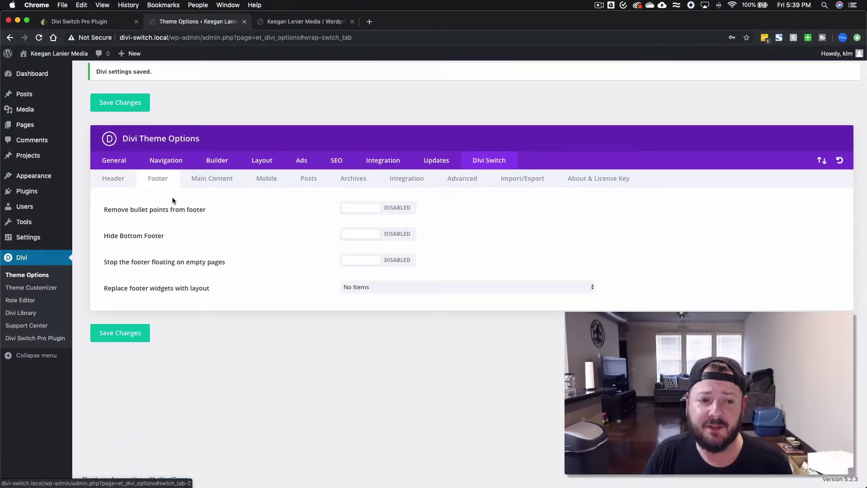
{"action": "left_click", "coordinate": [299, 22]}
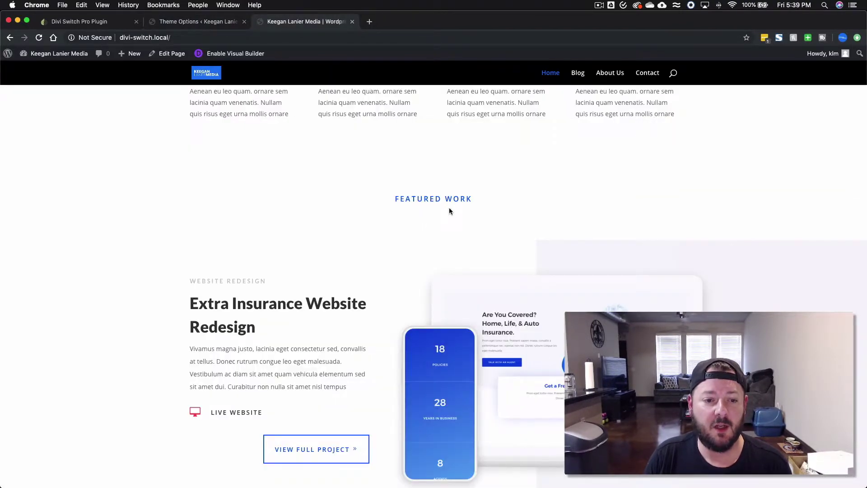
{"action": "scroll", "coordinate": [449, 207], "scroll_direction": "down", "scroll_amount": 5}
{"action": "scroll", "coordinate": [449, 207], "scroll_direction": "down", "scroll_amount": 10}
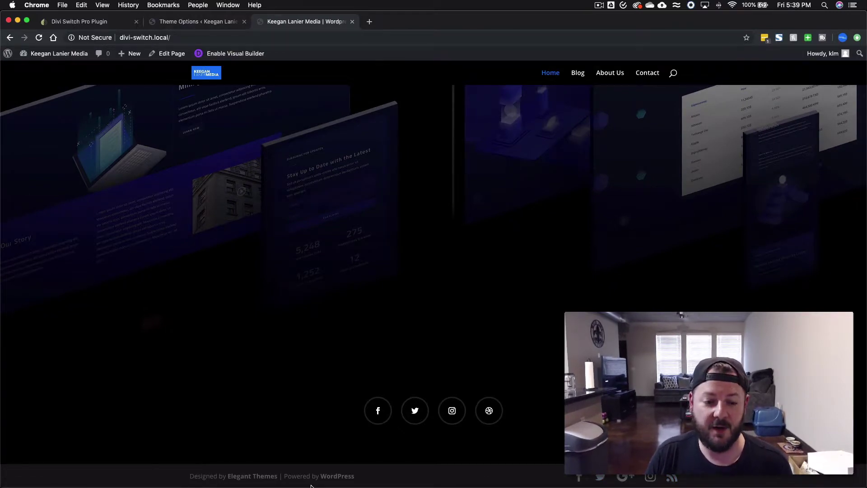
{"action": "left_click", "coordinate": [186, 23]}
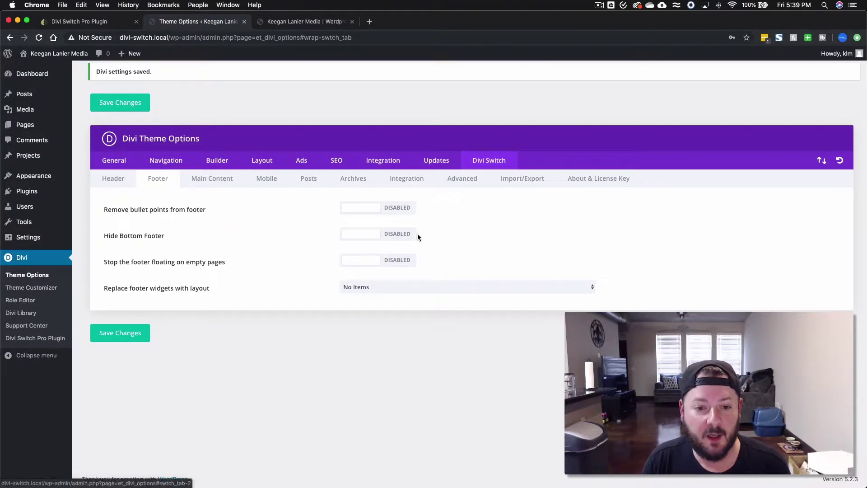
{"action": "left_click", "coordinate": [380, 233]}
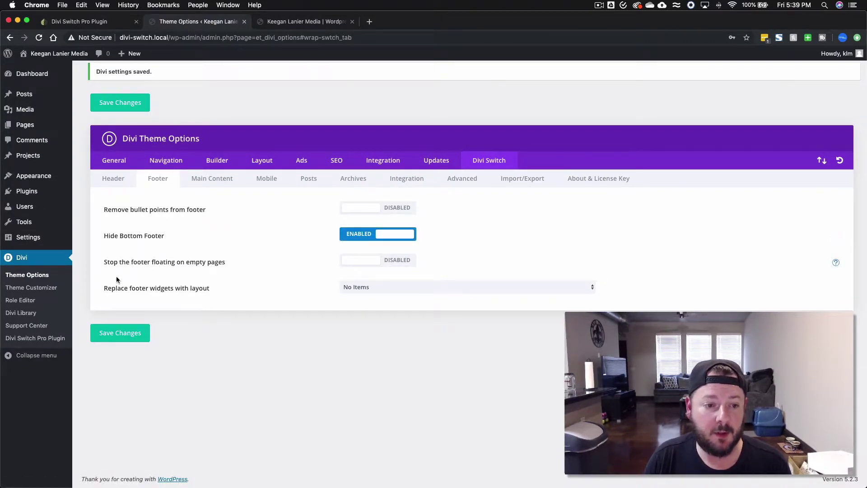
- Save Hide Bottom Footer as enabled, leaving the footer layout replacement unchanged
{"action": "left_click", "coordinate": [413, 292]}
{"action": "left_click", "coordinate": [413, 292]}
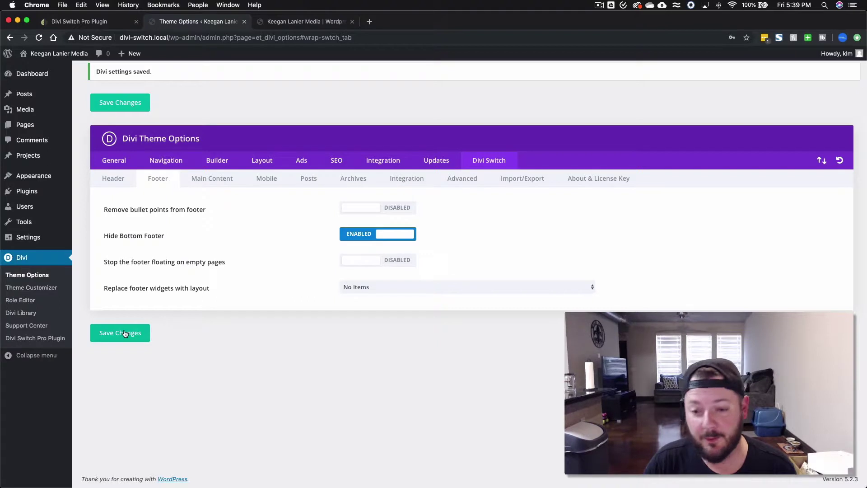
{"action": "left_click", "coordinate": [125, 109]}
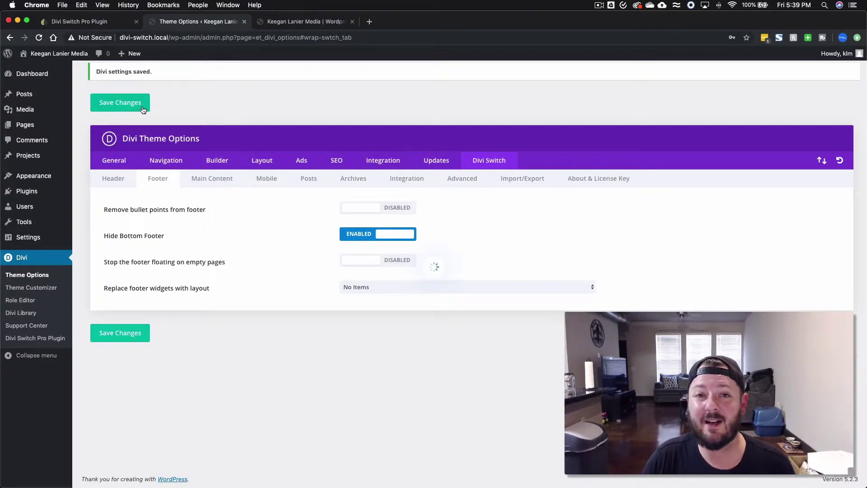
- Confirm the live homepage has no bottom footer, then show the Main Content settings
{"action": "left_click", "coordinate": [303, 21]}
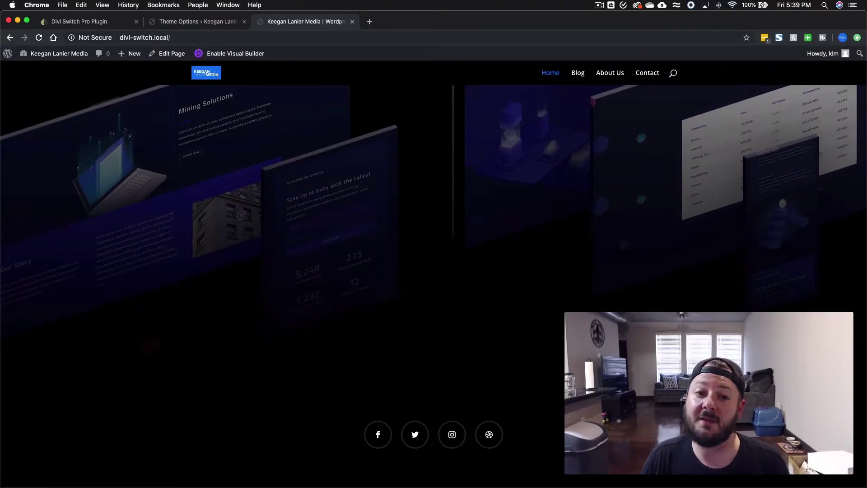
{"action": "left_click", "coordinate": [204, 23]}
{"action": "left_click", "coordinate": [211, 179]}
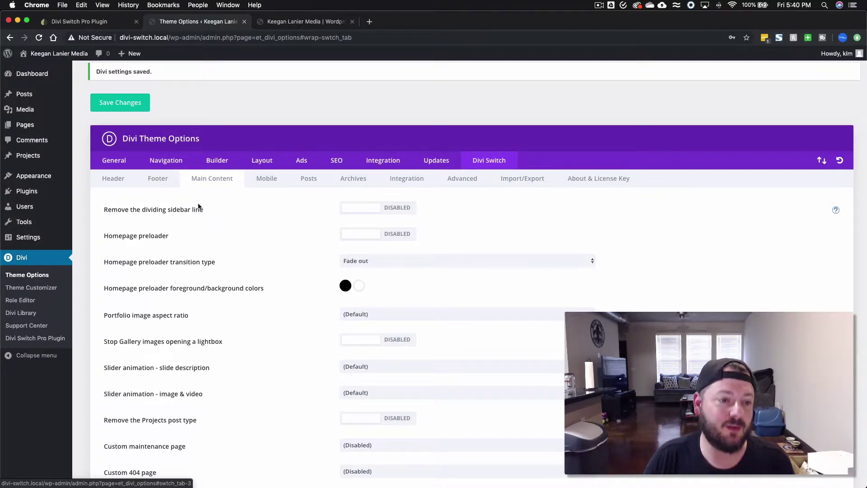
- Enable 'Remove the dividing sidebar line', save, and reload the Contact page to verify
{"action": "left_click", "coordinate": [289, 21]}
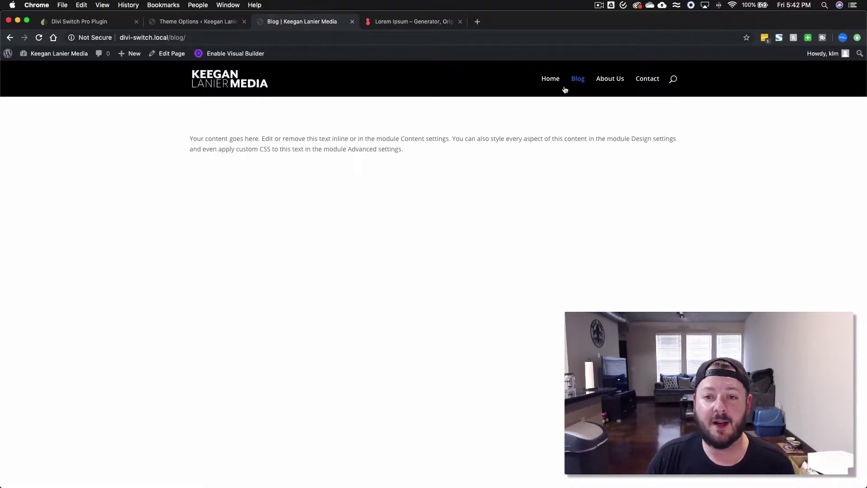
{"action": "left_click", "coordinate": [644, 79]}
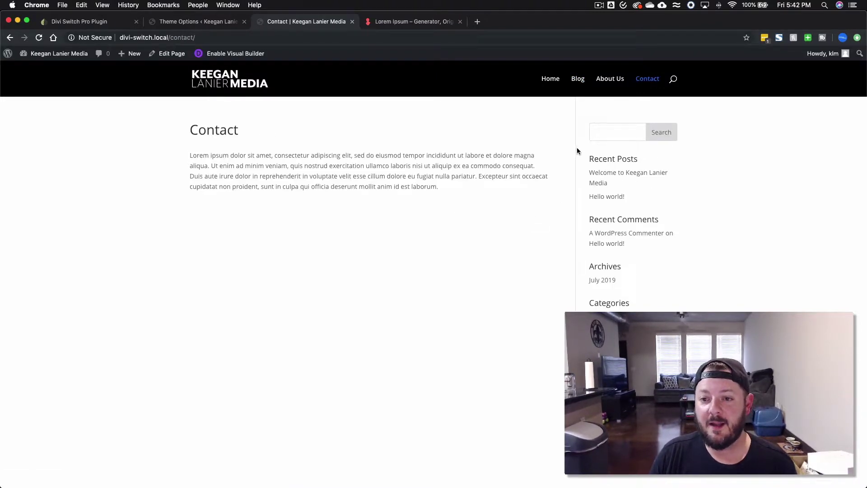
{"action": "left_click", "coordinate": [212, 22]}
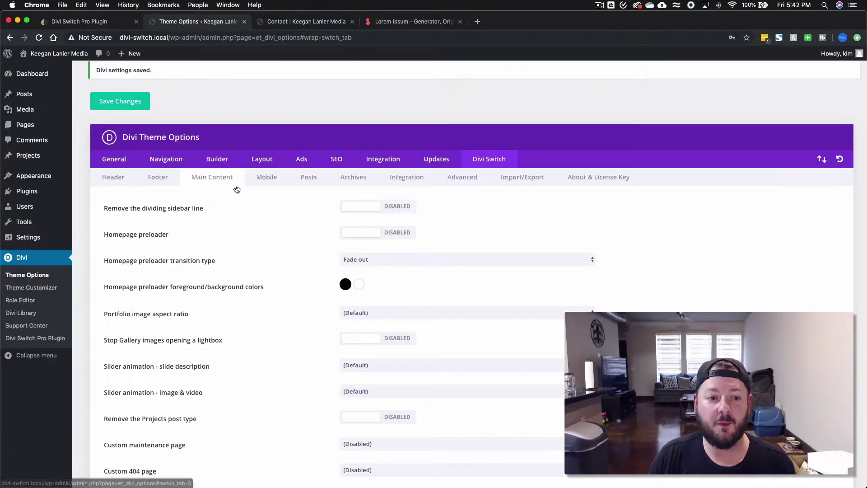
{"action": "left_click", "coordinate": [350, 211]}
{"action": "left_click", "coordinate": [132, 104]}
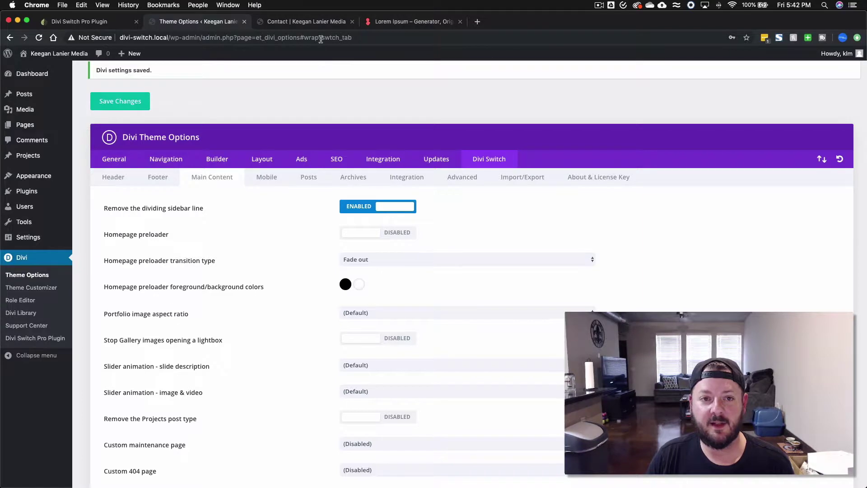
{"action": "left_click", "coordinate": [319, 25]}
{"action": "key", "text": "super+r"}
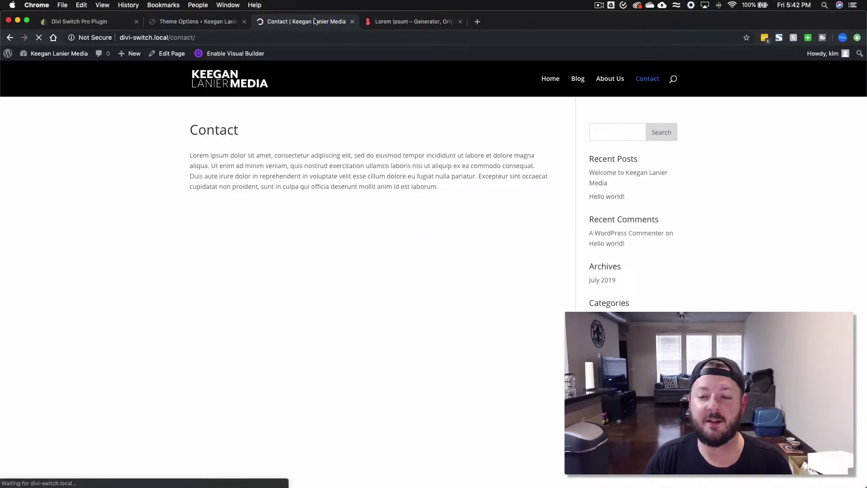
- Turn on the homepage preloader with the Fade out transition and save
{"action": "left_click", "coordinate": [197, 23]}
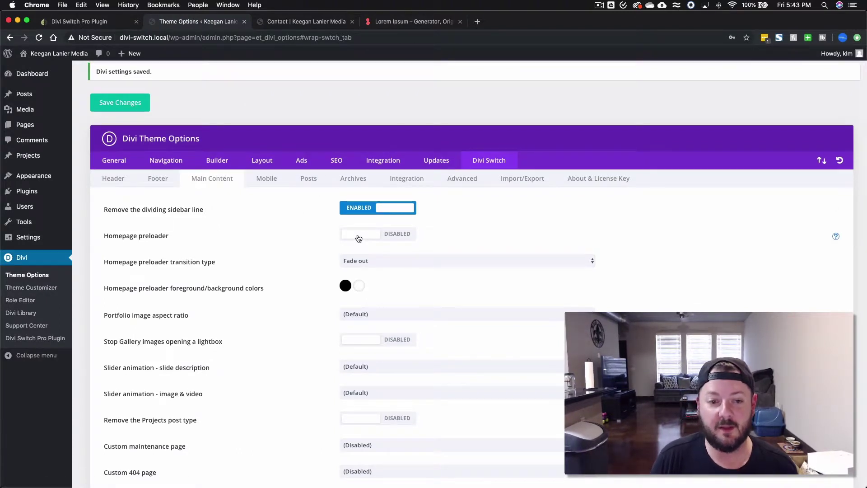
{"action": "left_click", "coordinate": [358, 238]}
{"action": "left_click", "coordinate": [380, 261]}
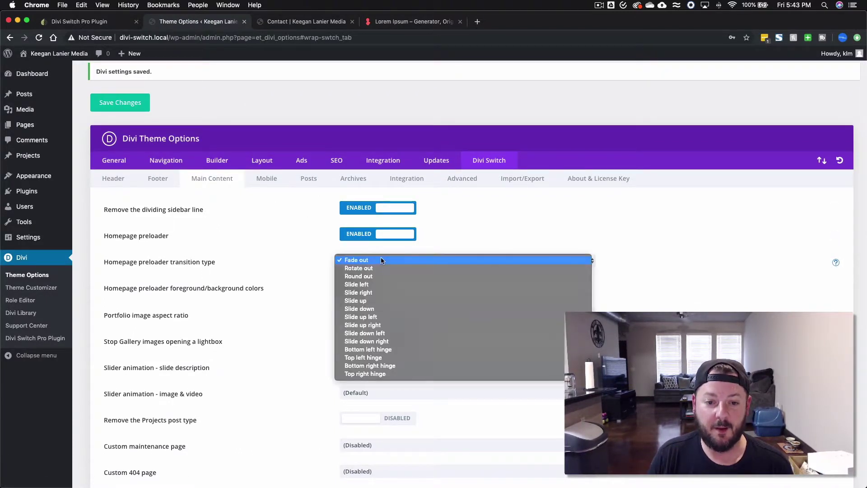
{"action": "left_click", "coordinate": [354, 260]}
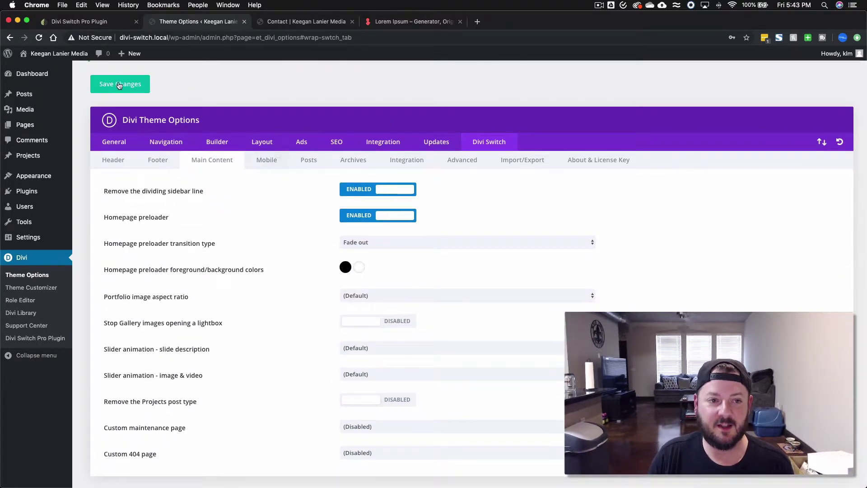
{"action": "left_click", "coordinate": [115, 86]}
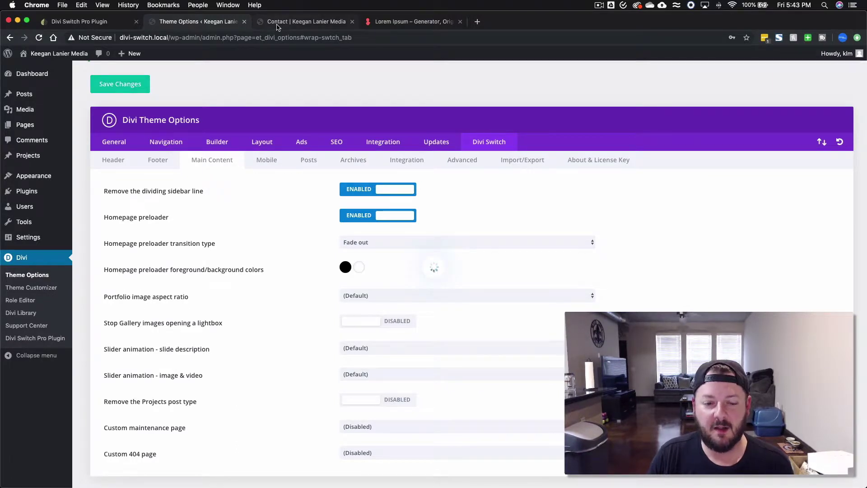
- Reload the site to preview the spinning preloader fading out, then return to Theme Options
{"action": "left_click", "coordinate": [277, 23]}
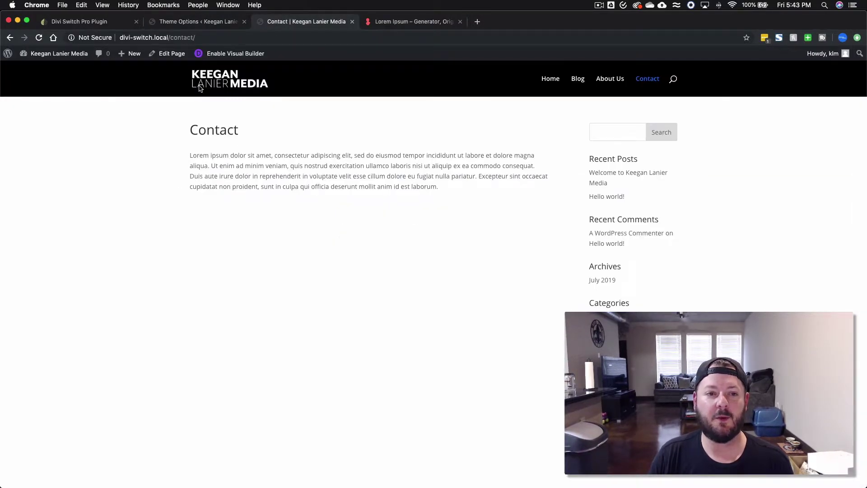
{"action": "key", "text": "super+r"}
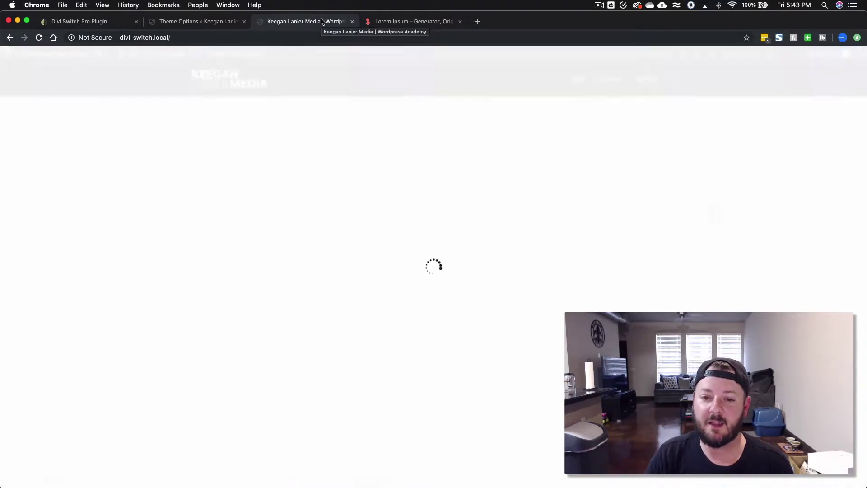
{"action": "left_click", "coordinate": [175, 27]}
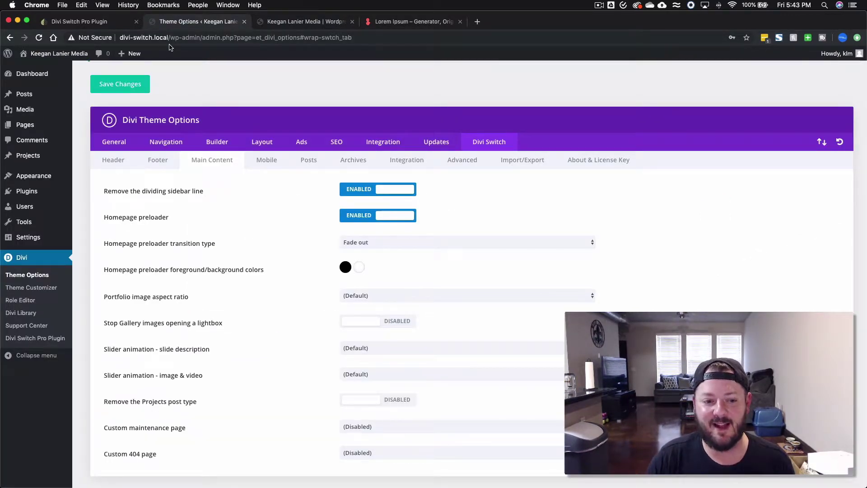
- Enable 'Remove the Projects post type' and save the settings
{"action": "scroll", "coordinate": [212, 303], "scroll_direction": "down", "scroll_amount": 2}
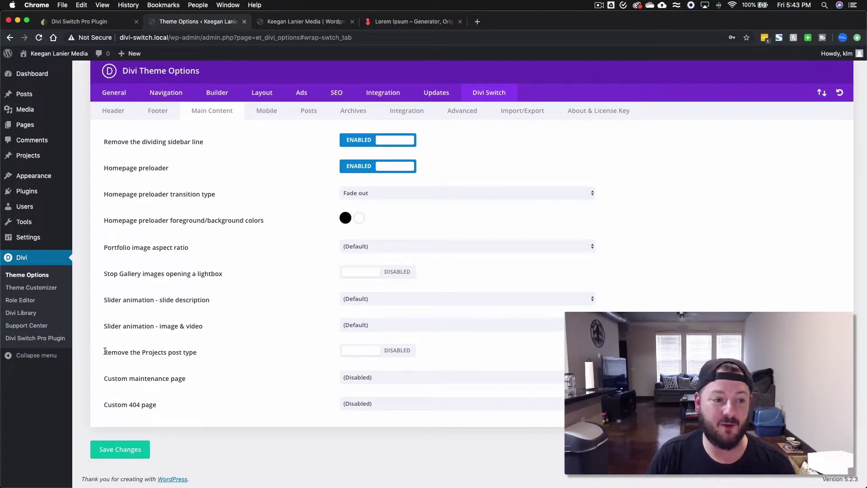
{"action": "left_click", "coordinate": [382, 352]}
{"action": "left_click", "coordinate": [123, 448]}
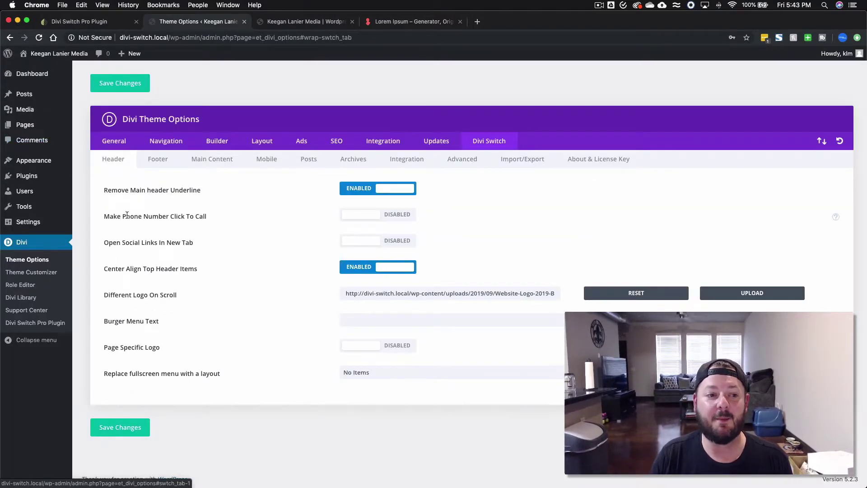
- Review the maintenance mode and 404 page dropdowns in Main Content without changing them
{"action": "left_click", "coordinate": [217, 170]}
{"action": "scroll", "coordinate": [304, 312], "scroll_direction": "down", "scroll_amount": 2}
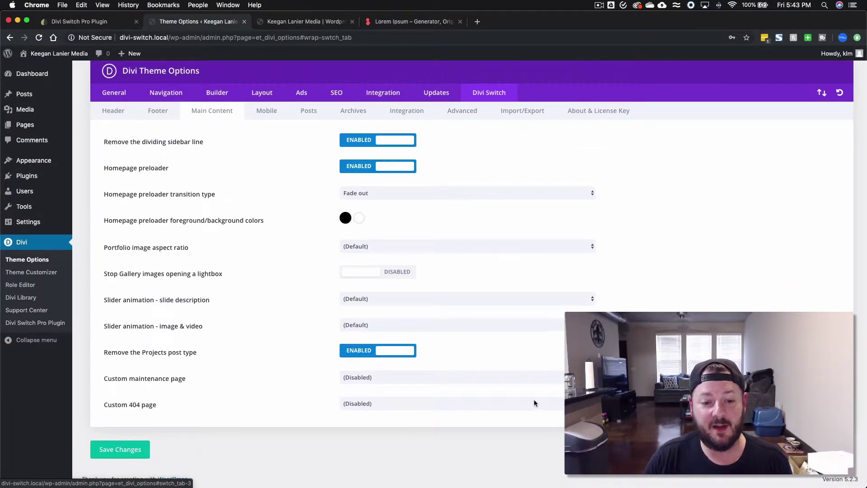
{"action": "left_click", "coordinate": [429, 377]}
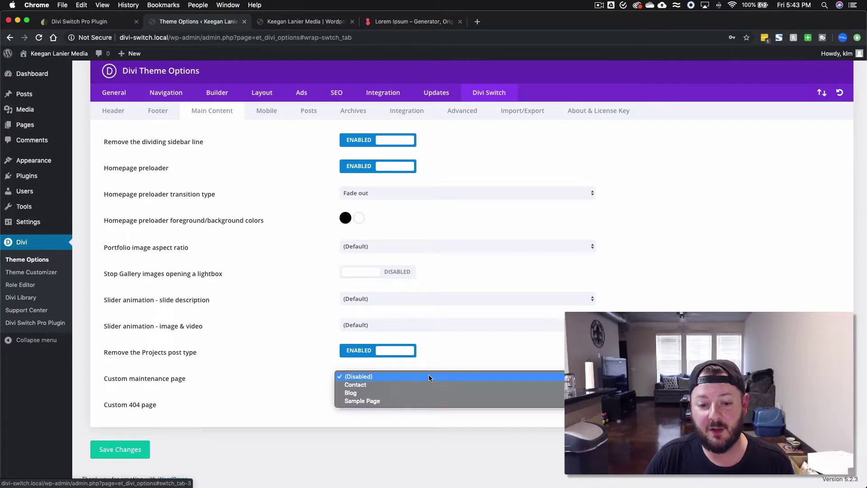
{"action": "left_click", "coordinate": [300, 377]}
{"action": "left_click", "coordinate": [356, 404]}
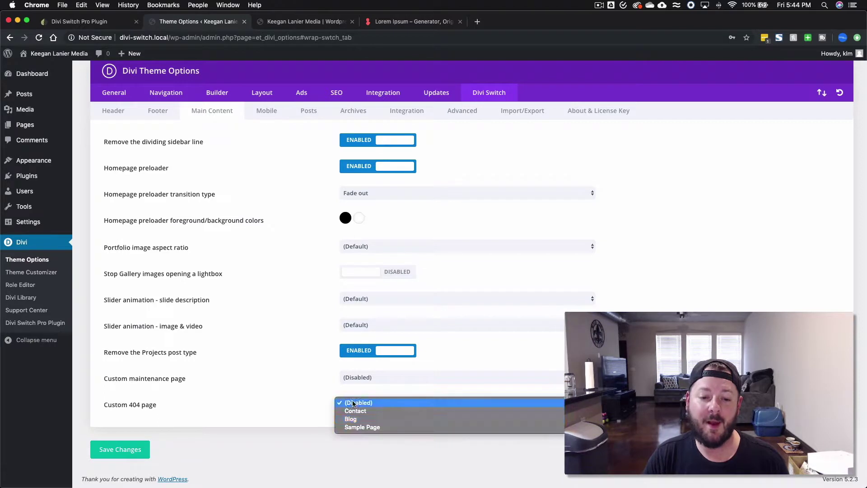
{"action": "left_click", "coordinate": [293, 400]}
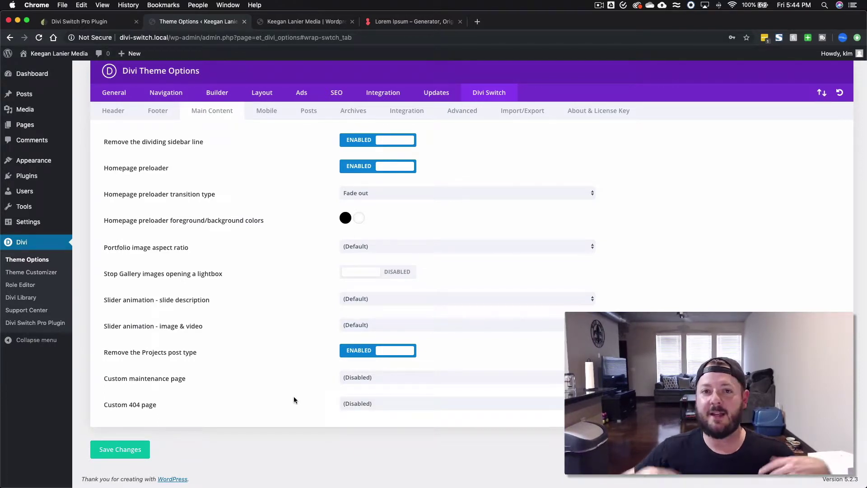
- Narrow the browser to phone width and view the site's mobile navigation menu
{"action": "left_click", "coordinate": [261, 116]}
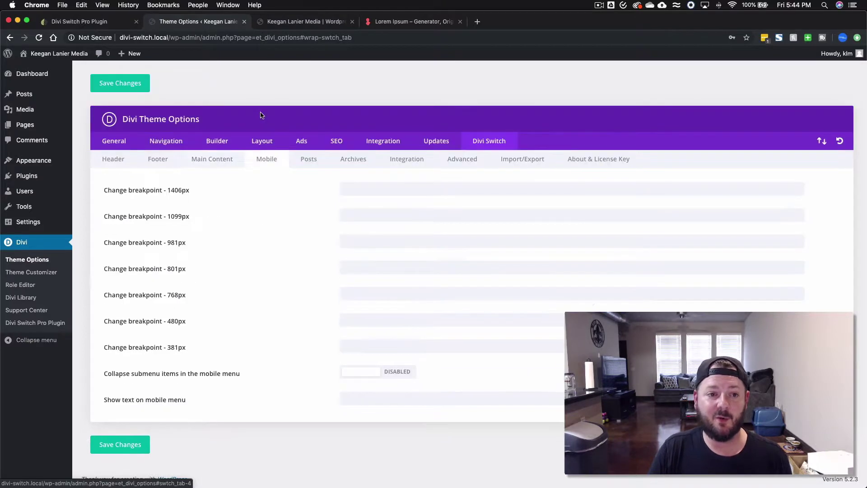
{"action": "key", "text": "ctrl+Tab"}
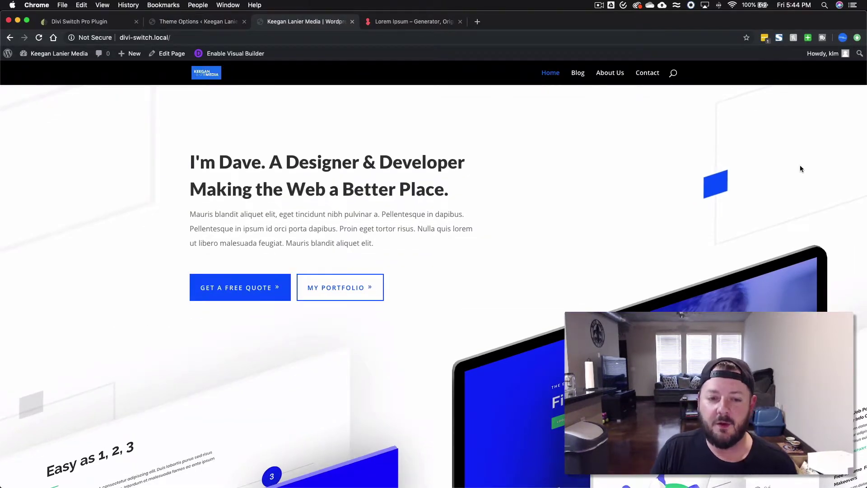
{"action": "key", "text": "ctrl+alt+Left"}
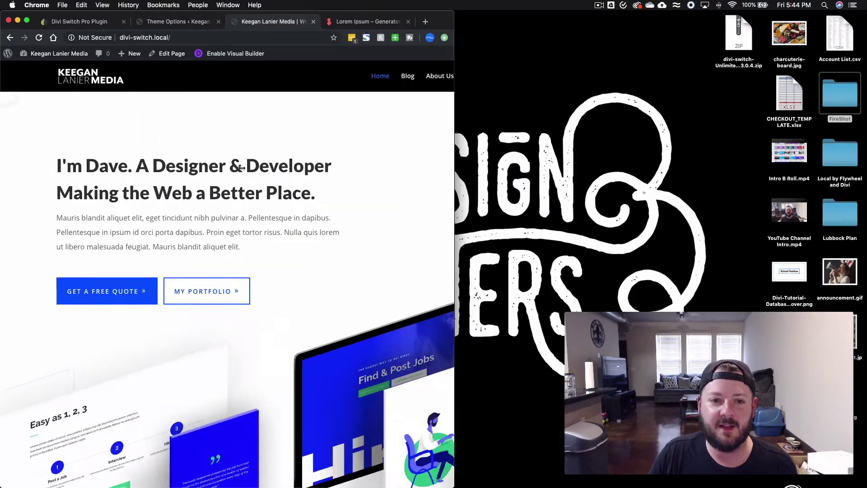
{"action": "left_click_drag", "start_coordinate": [241, 168], "coordinate": [222, 167]}
{"action": "left_click_drag", "start_coordinate": [214, 28], "coordinate": [492, 30]}
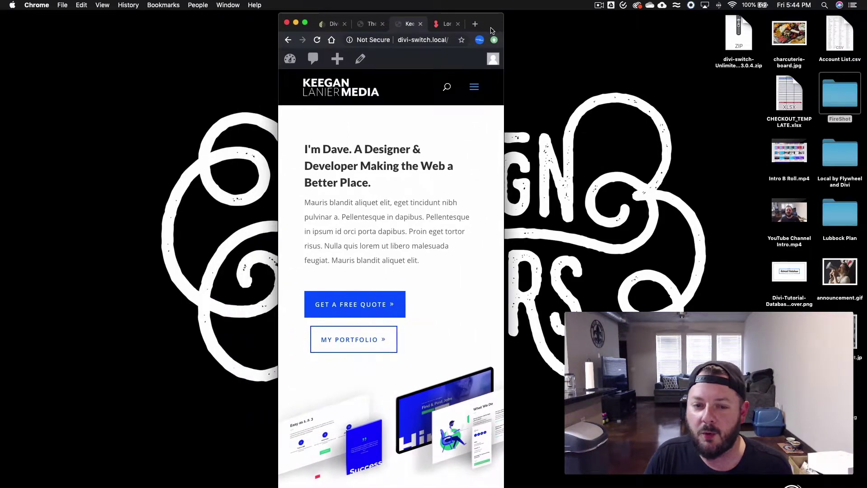
{"action": "left_click", "coordinate": [470, 93]}
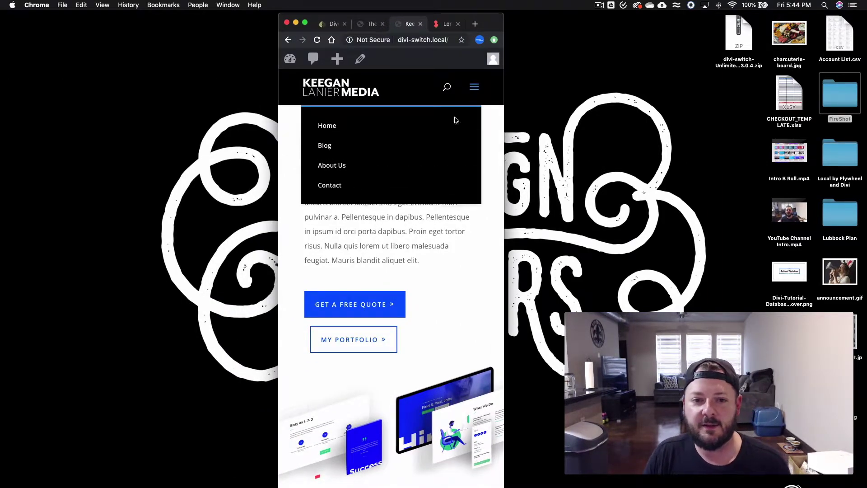
- Restore the browser to full width and open the Main Menu in the Menus editor
{"action": "double_click", "coordinate": [489, 24]}
{"action": "left_click", "coordinate": [226, 19]}
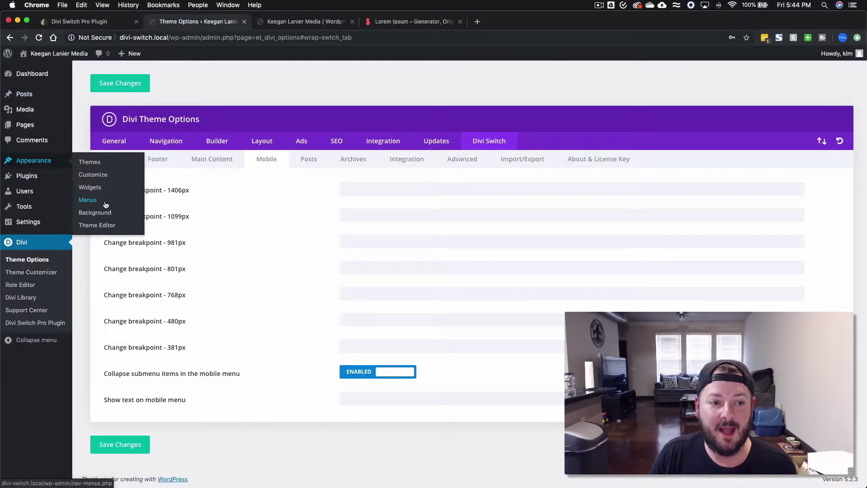
{"action": "left_click", "coordinate": [101, 204]}
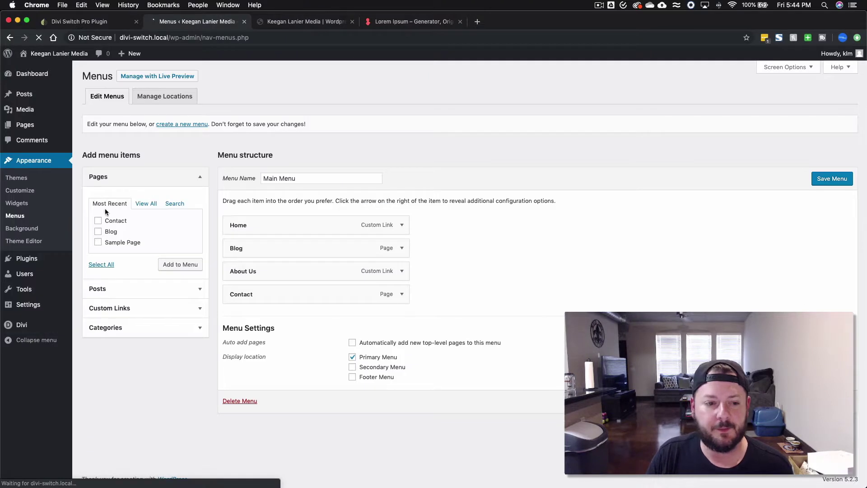
- Add the Contact page as a sub item under Contact in the Main Menu and save it
{"action": "left_click", "coordinate": [106, 221]}
{"action": "left_click", "coordinate": [180, 264]}
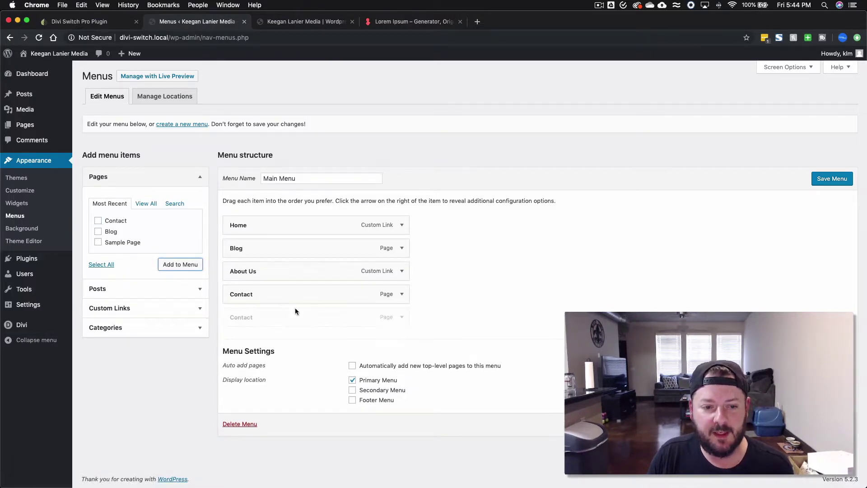
{"action": "left_click_drag", "start_coordinate": [280, 315], "coordinate": [286, 317]}
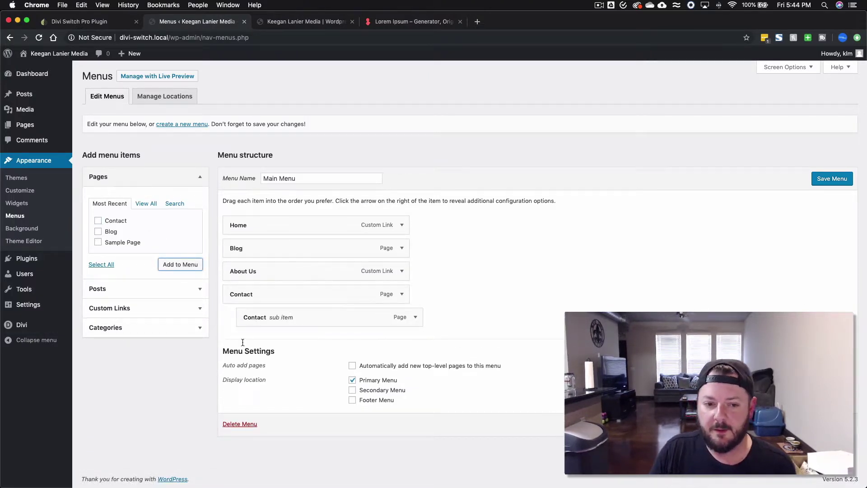
{"action": "left_click", "coordinate": [831, 179]}
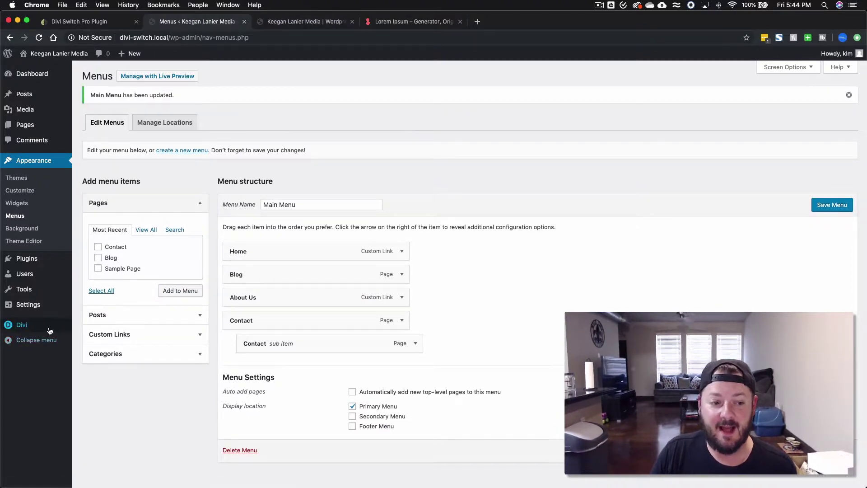
{"action": "mouse_move", "coordinate": [50, 328]}
{"action": "left_click", "coordinate": [87, 326]}
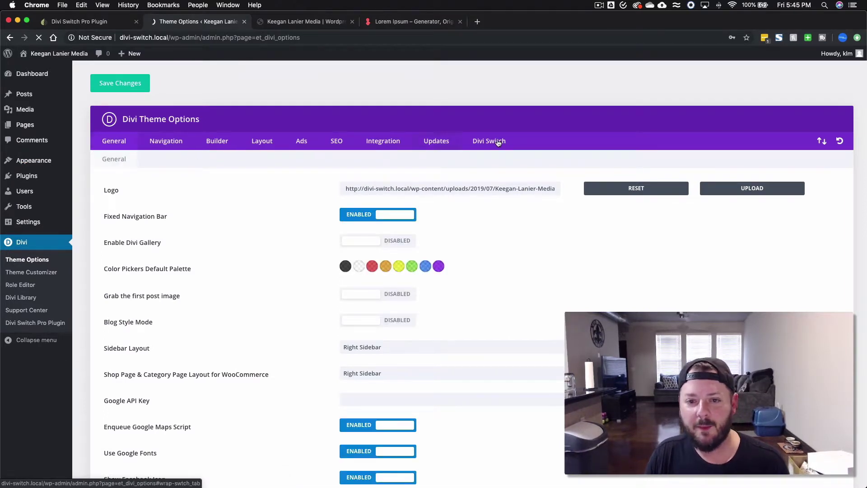
- Open Divi Switch's Mobile settings and preview the site's mobile menu at narrow width
{"action": "left_click", "coordinate": [498, 141]}
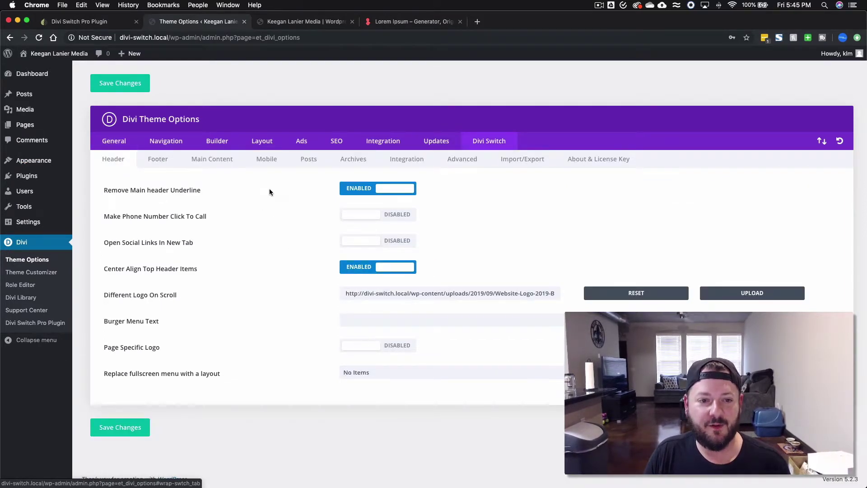
{"action": "left_click", "coordinate": [269, 160]}
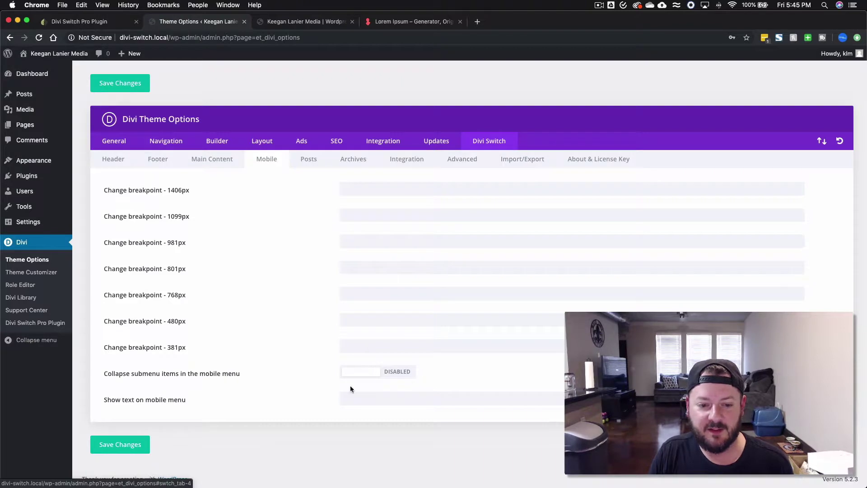
{"action": "left_click", "coordinate": [316, 22]}
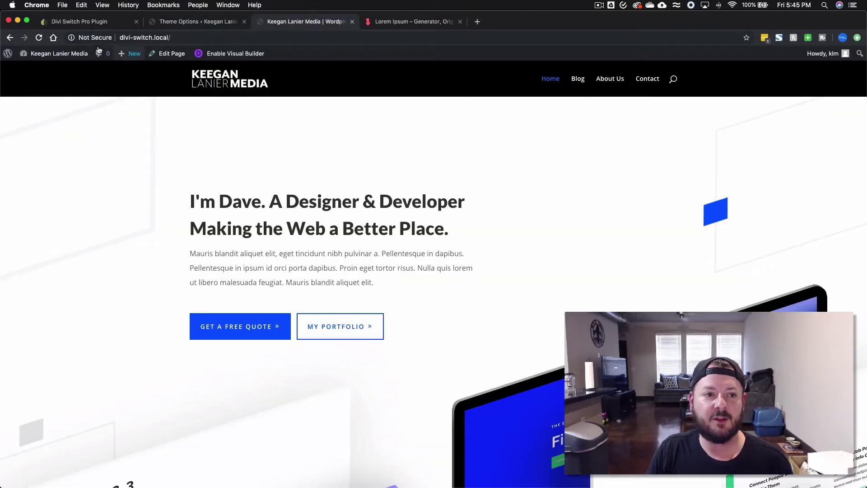
{"action": "left_click", "coordinate": [40, 38]}
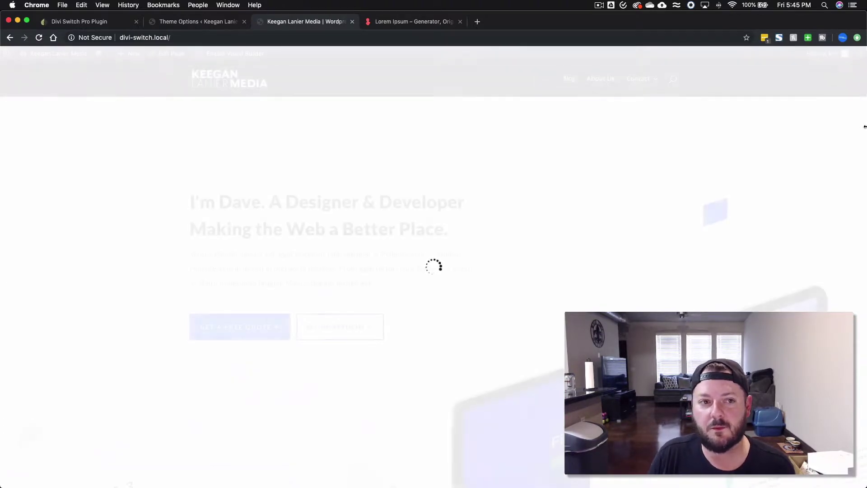
{"action": "mouse_move", "coordinate": [646, 83]}
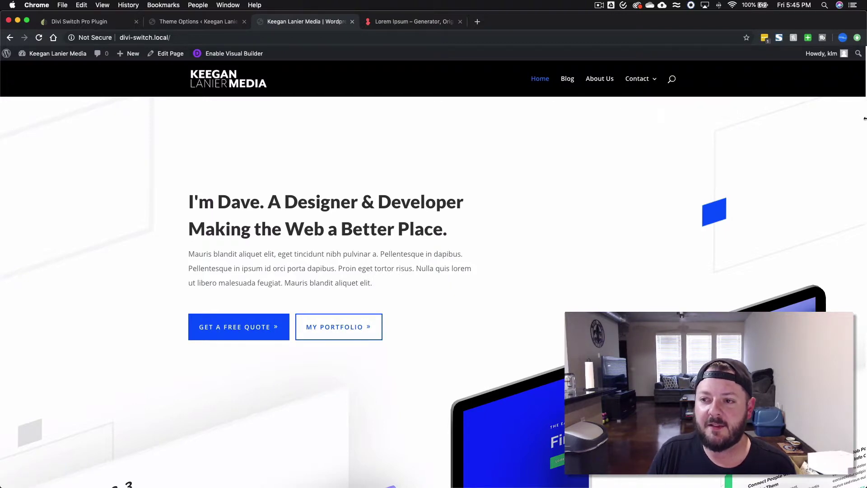
{"action": "left_click_drag", "start_coordinate": [866, 135], "coordinate": [226, 139]}
{"action": "left_click", "coordinate": [195, 85]}
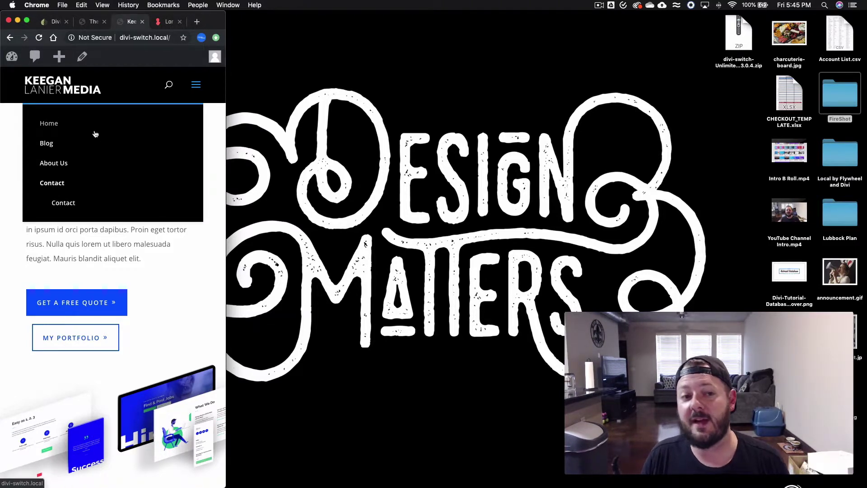
- Restore full width and enable 'Collapse submenu items in the mobile menu'
{"action": "double_click", "coordinate": [210, 20]}
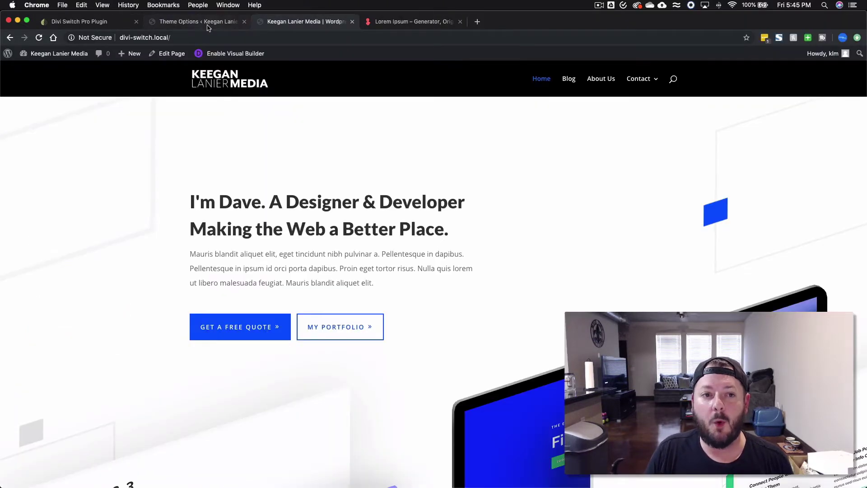
{"action": "left_click", "coordinate": [207, 25]}
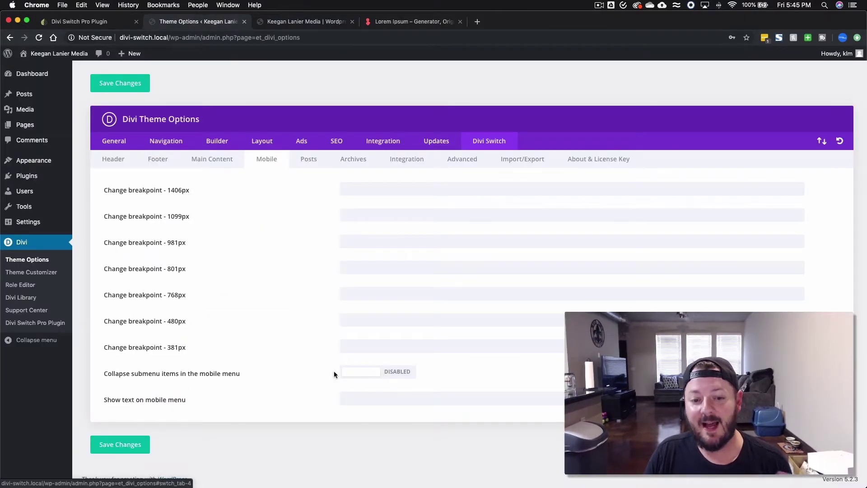
{"action": "left_click", "coordinate": [352, 373]}
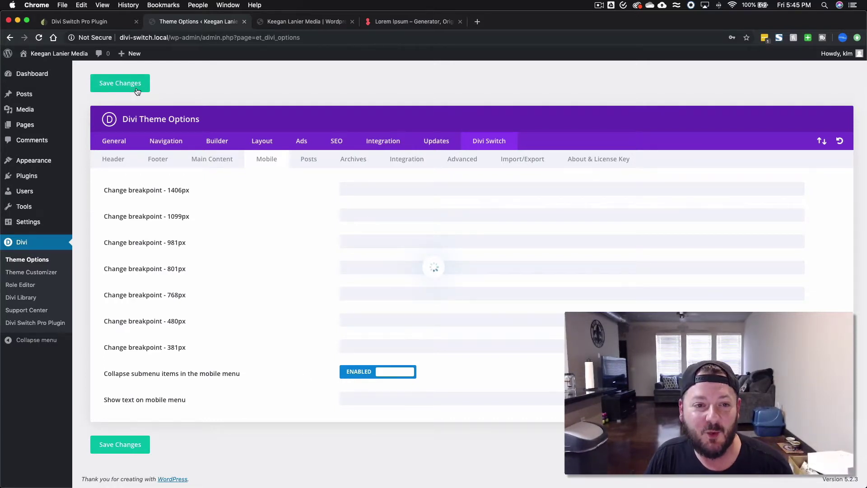
- Test expanding and collapsing the Contact submenu in the narrow mobile menu, then restore full width
{"action": "left_click", "coordinate": [303, 26]}
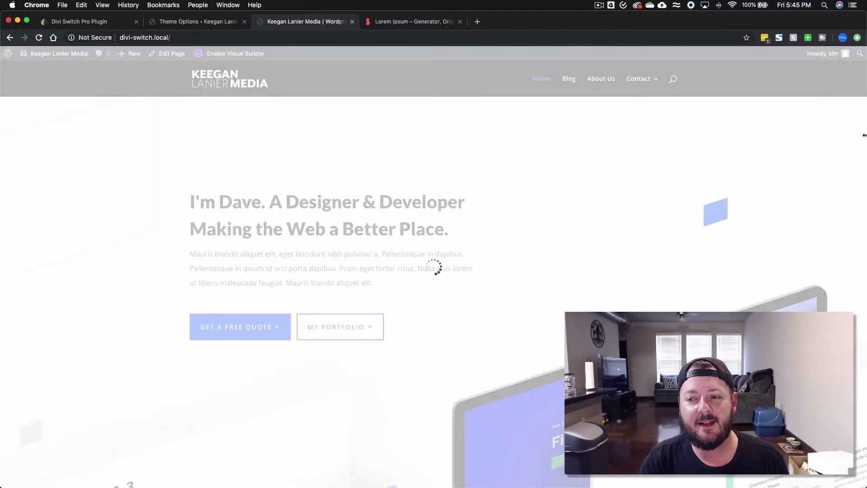
{"action": "left_click_drag", "start_coordinate": [863, 135], "coordinate": [90, 163]}
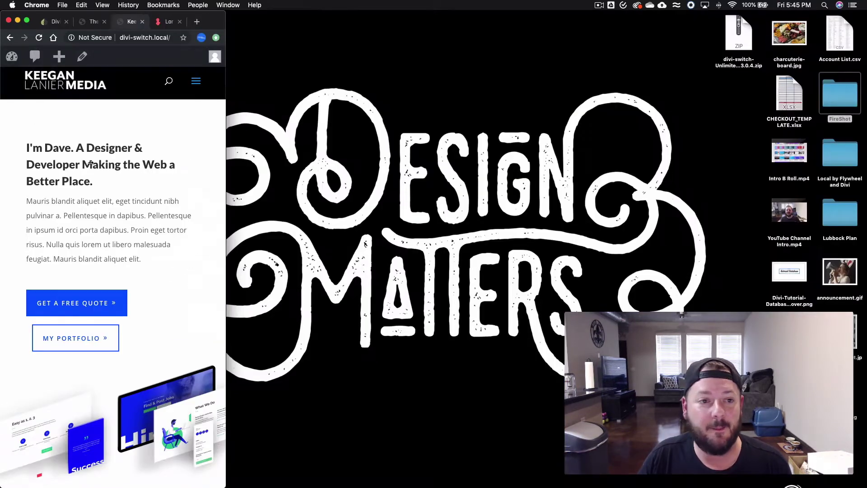
{"action": "left_click", "coordinate": [195, 86]}
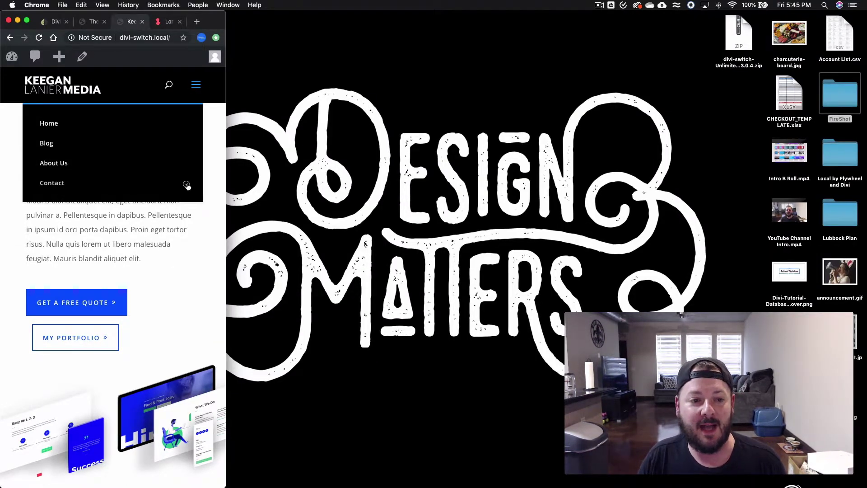
{"action": "left_click", "coordinate": [186, 185]}
{"action": "left_click", "coordinate": [186, 185]}
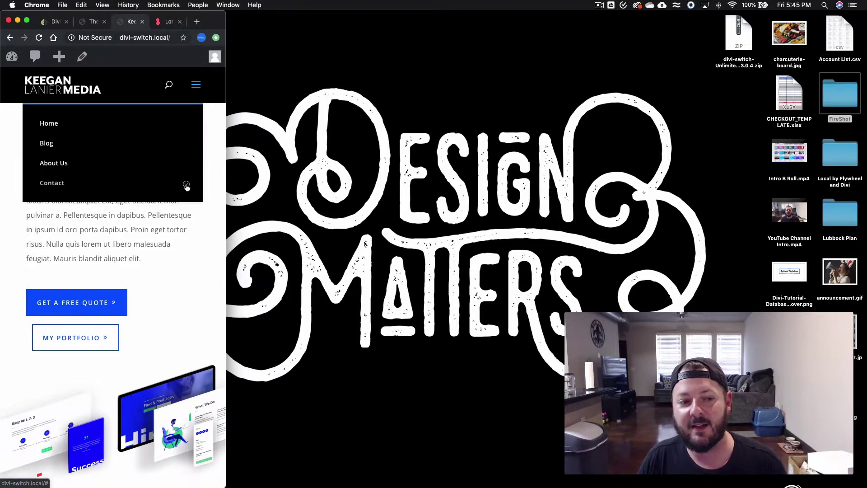
{"action": "left_click", "coordinate": [186, 185]}
{"action": "left_click", "coordinate": [186, 185]}
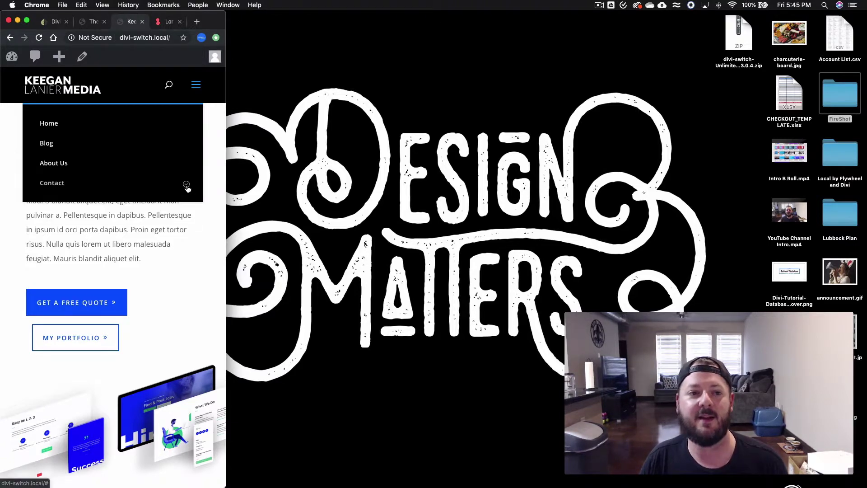
{"action": "double_click", "coordinate": [221, 18]}
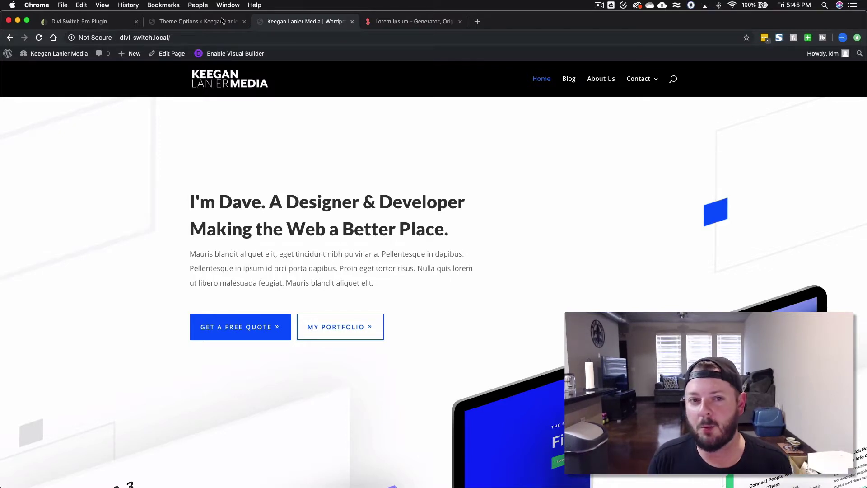
{"action": "left_click", "coordinate": [221, 20]}
- Browse Posts, Archives and Integration settings, leaving the before-post and after-content layouts at No Items
{"action": "left_click", "coordinate": [310, 159]}
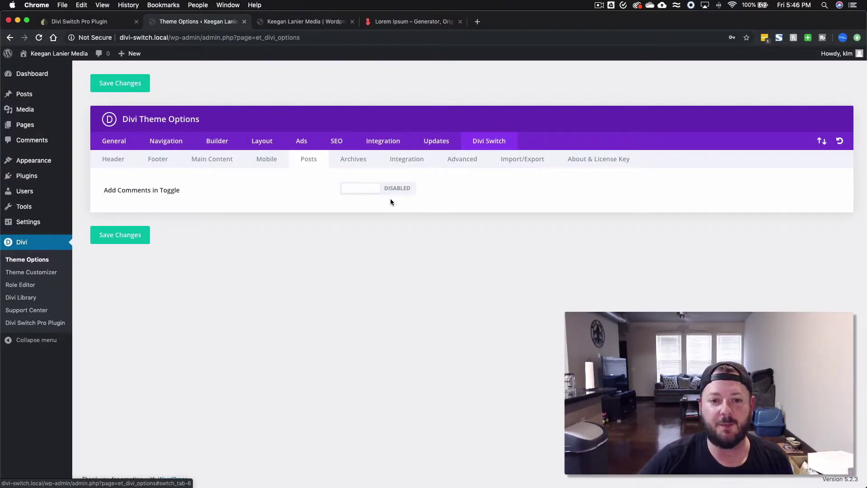
{"action": "left_click", "coordinate": [353, 161]}
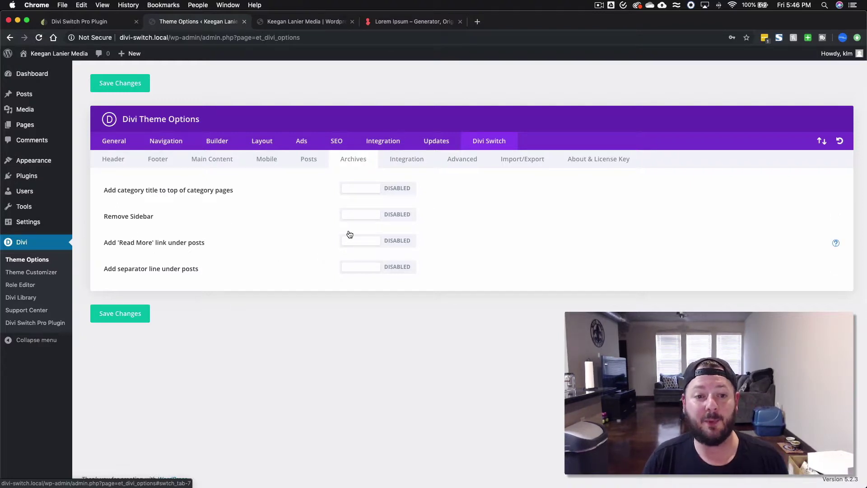
{"action": "left_click", "coordinate": [408, 160]}
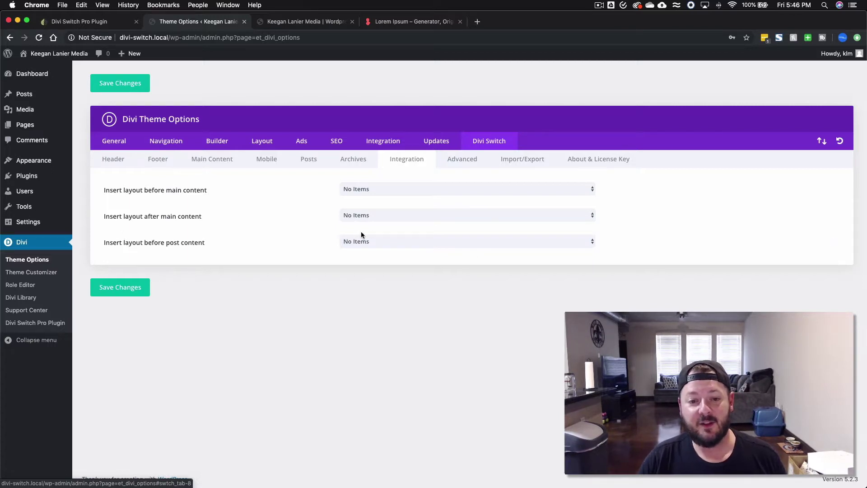
{"action": "left_click", "coordinate": [395, 244]}
{"action": "left_click", "coordinate": [315, 244]}
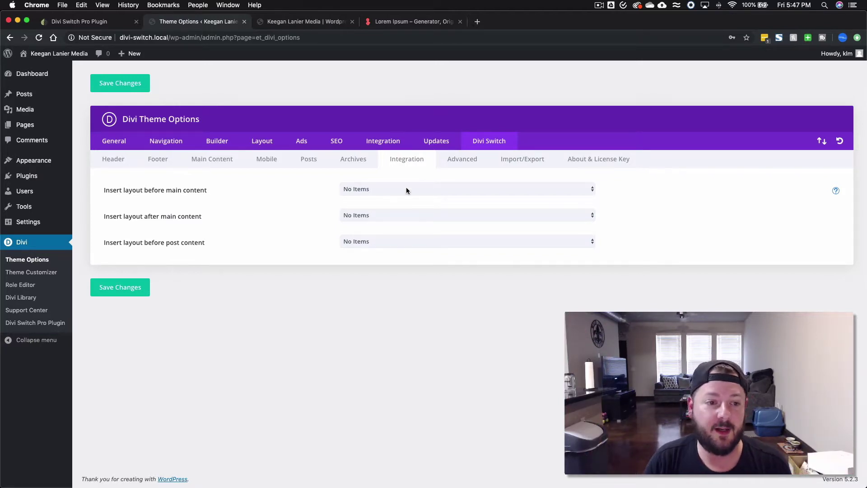
{"action": "left_click", "coordinate": [432, 215]}
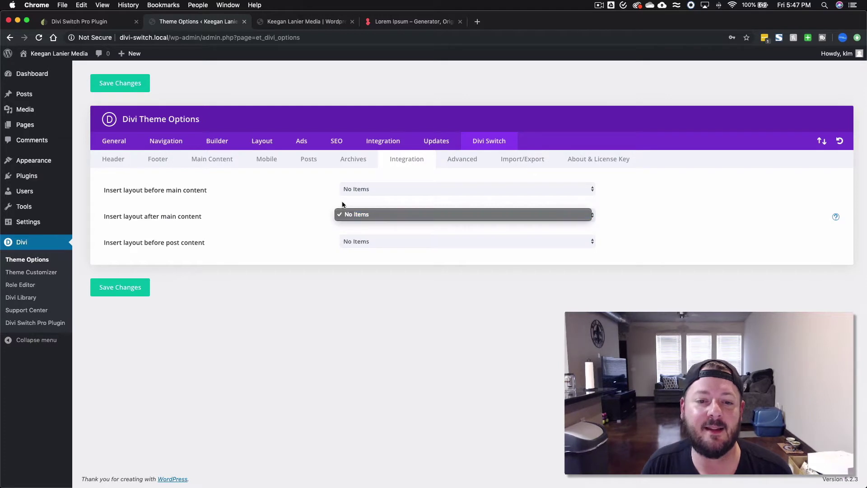
{"action": "left_click", "coordinate": [342, 204]}
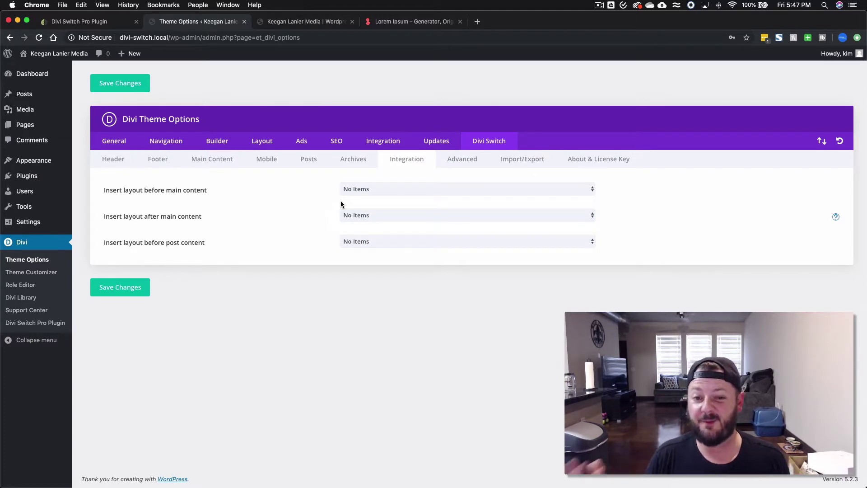
{"action": "left_click", "coordinate": [463, 161]}
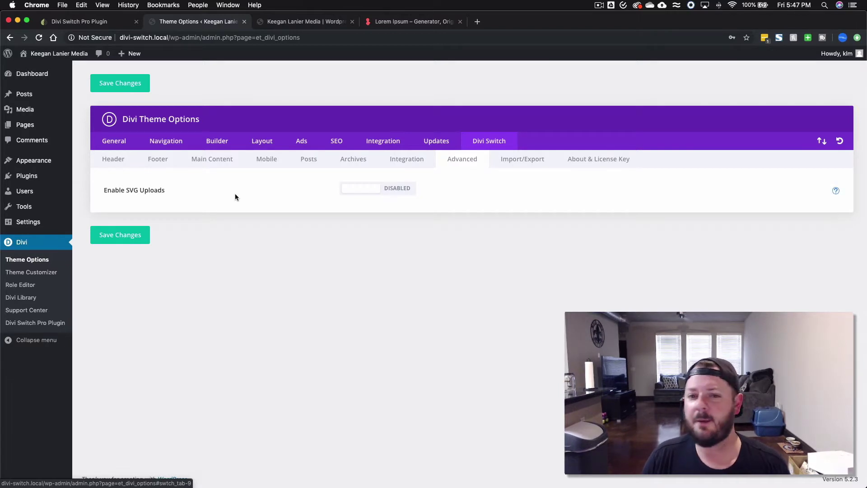
- Show the Divi Switch export fields with Export Plugin Version 1.0.0
{"action": "left_click", "coordinate": [539, 163]}
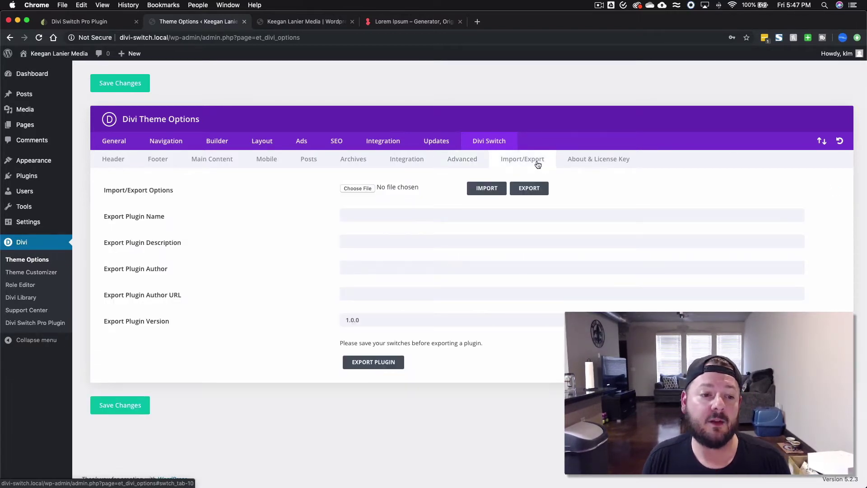